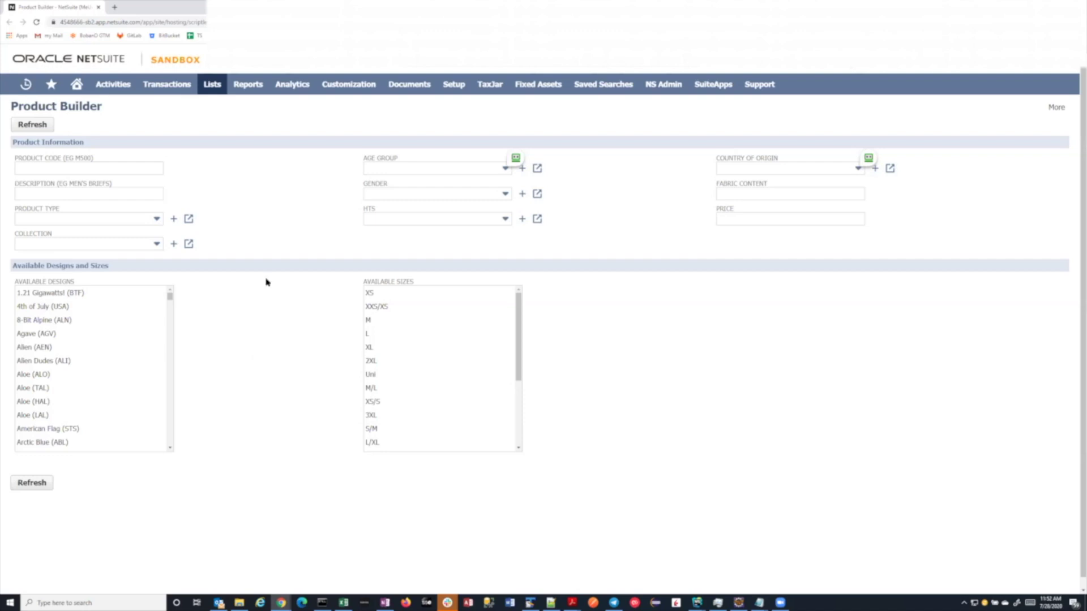
Enter product code XYZ200, description 'asdf', and product type Bottoms
click(155, 171)
click(140, 171)
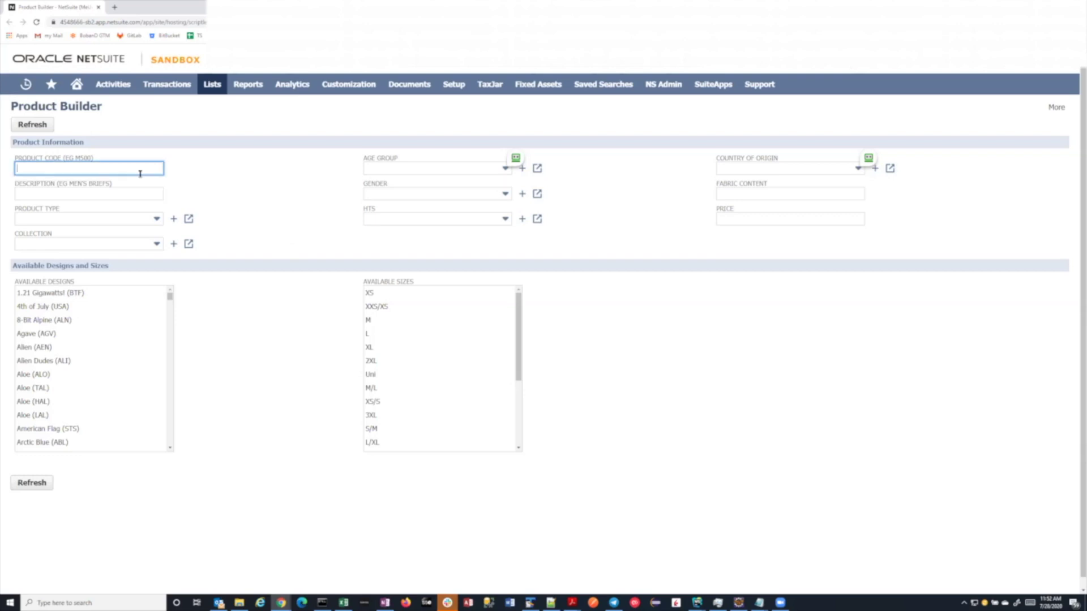
text(XYZ200)
key(Tab)
text(asdf)
key(Tab)
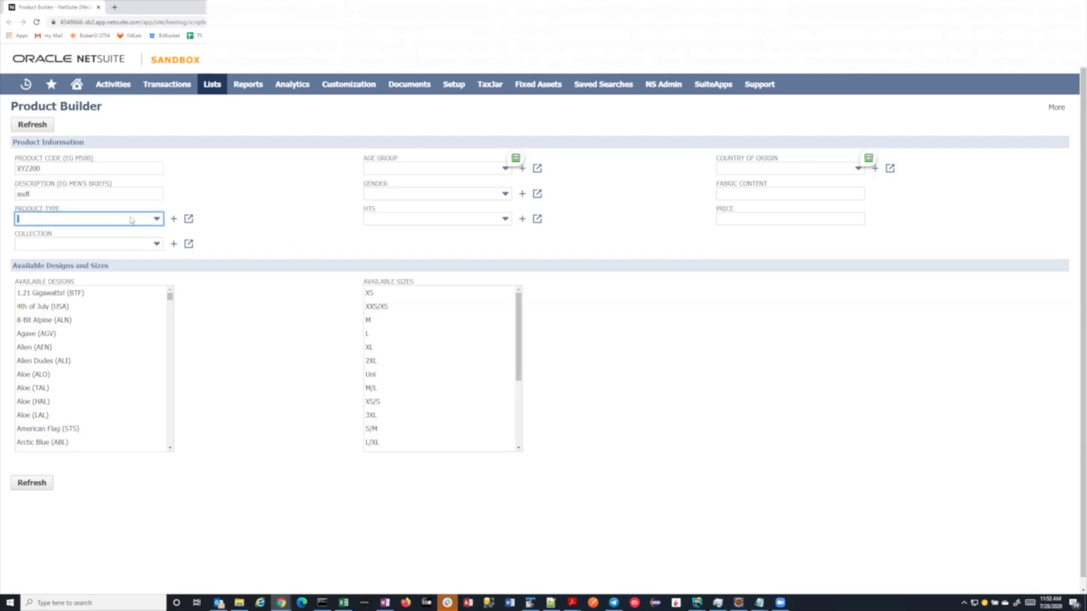
click(132, 220)
scroll(82, 286, down, 2)
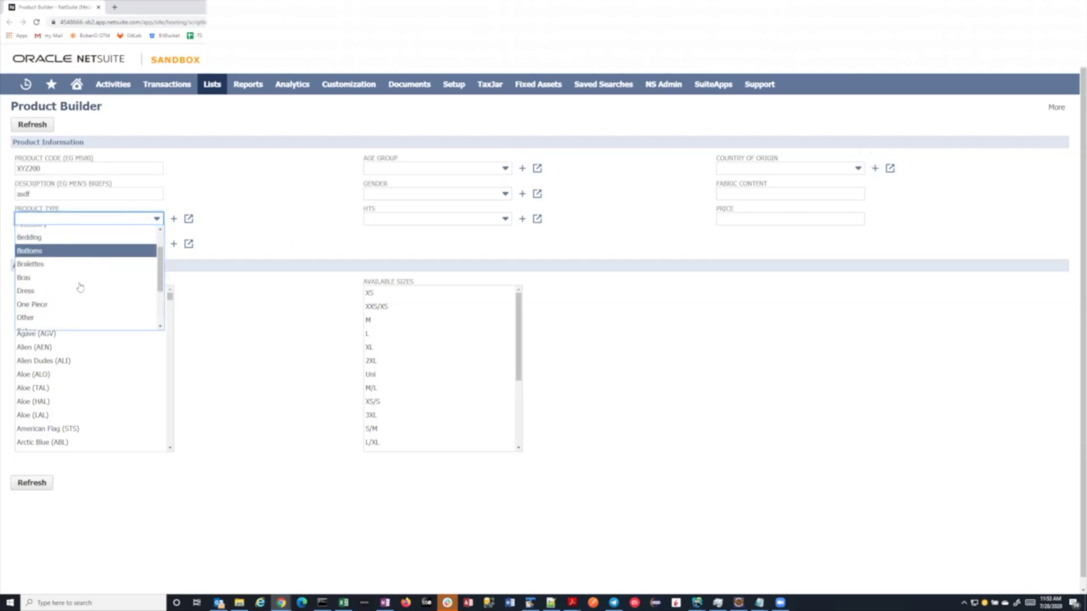
scroll(91, 255, up, 2)
click(90, 255)
Set collection Costume, age group Adult, gender Women, and HTS code 4201.00.6000
click(62, 244)
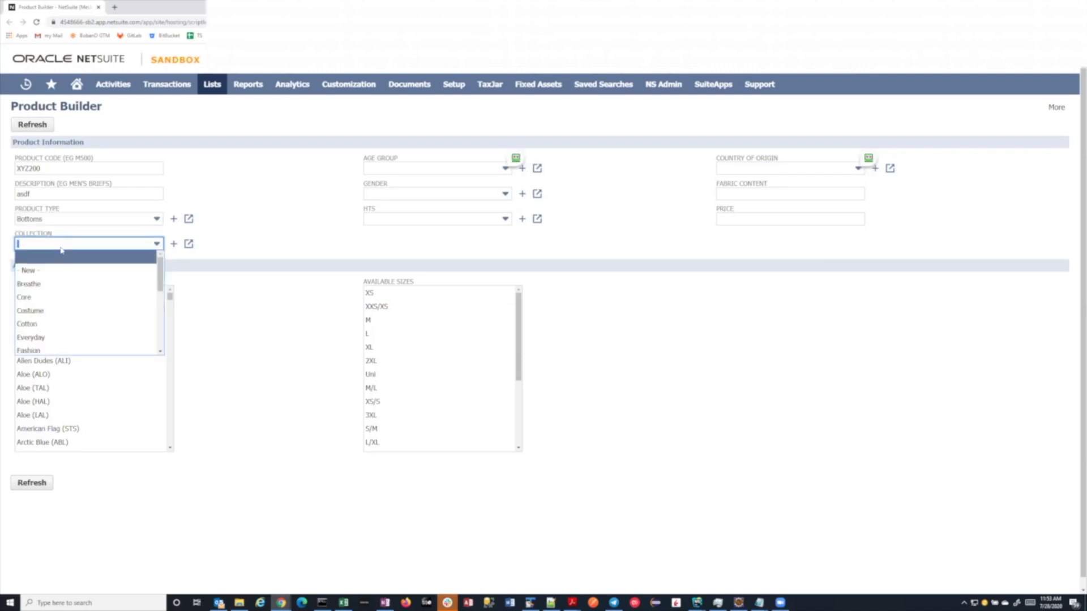
click(57, 311)
click(380, 169)
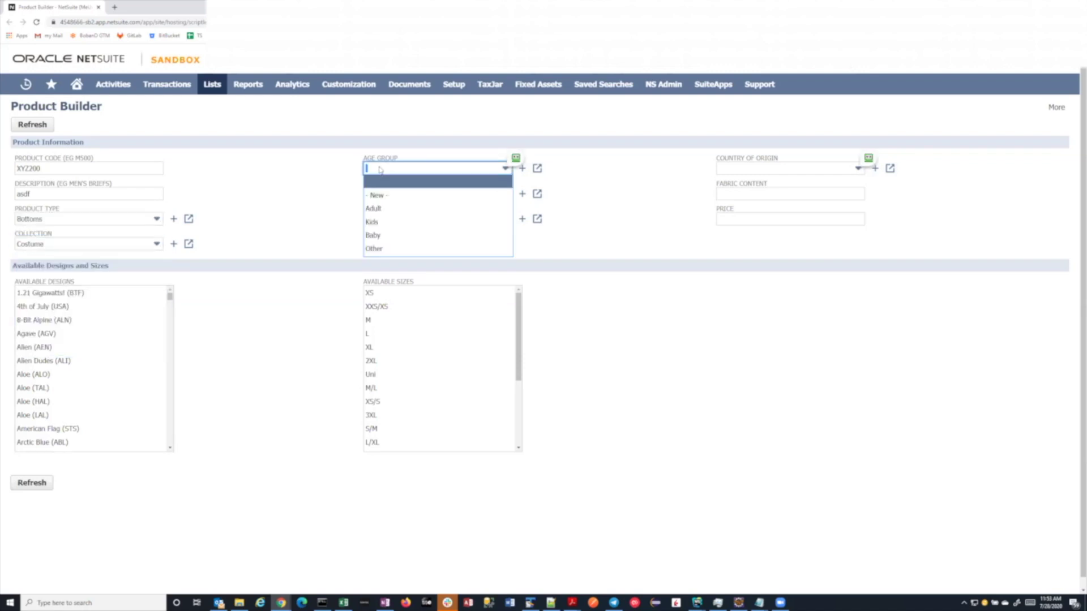
click(377, 208)
click(385, 195)
click(392, 252)
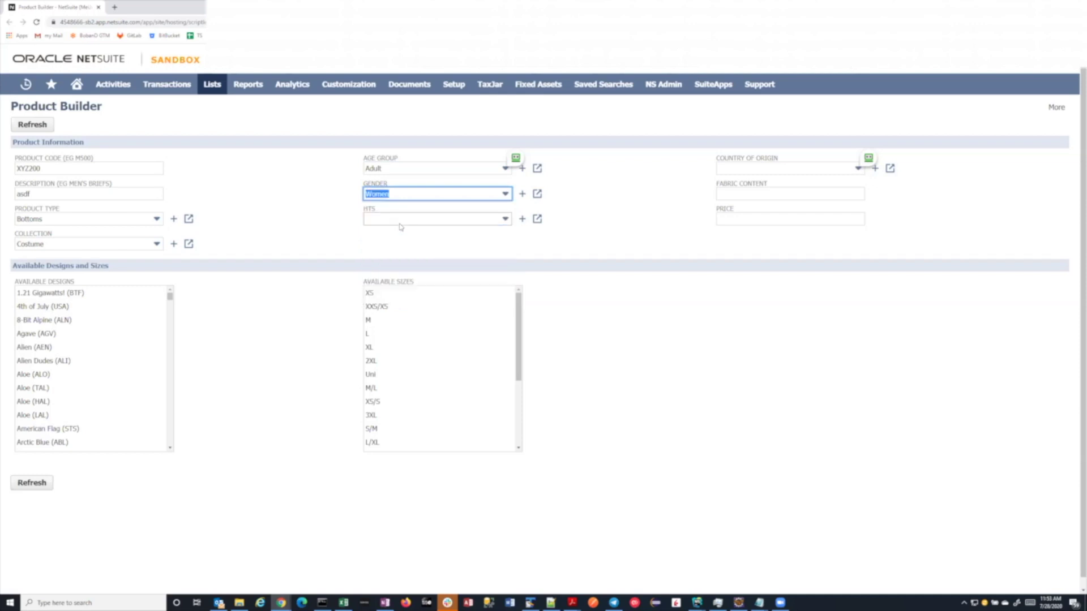
click(401, 221)
click(390, 260)
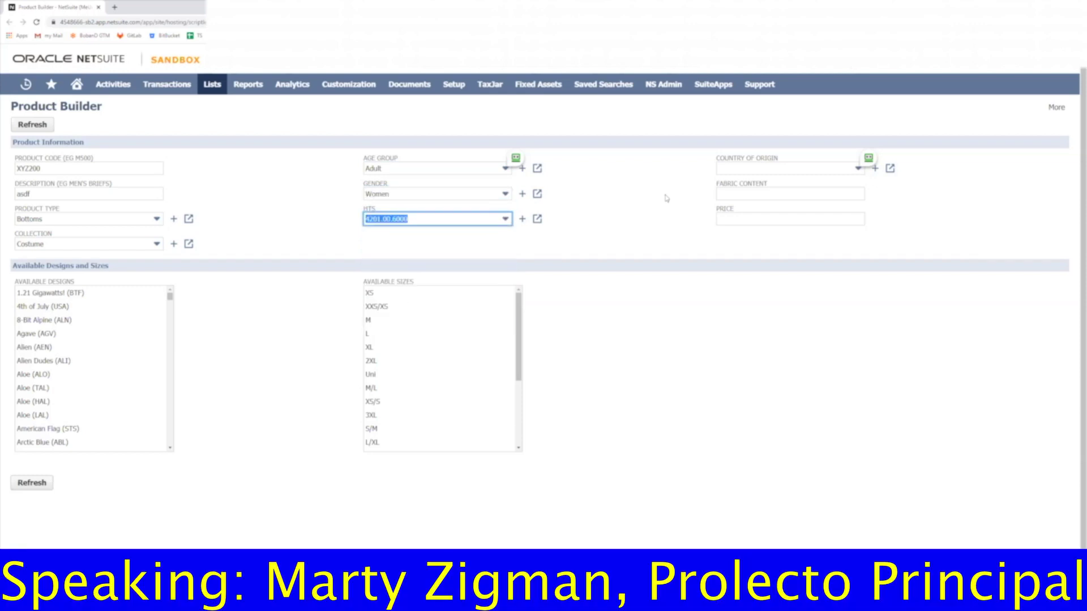
Set country of origin SRI LANKA, fabric content 'asdf', and price 35
click(740, 170)
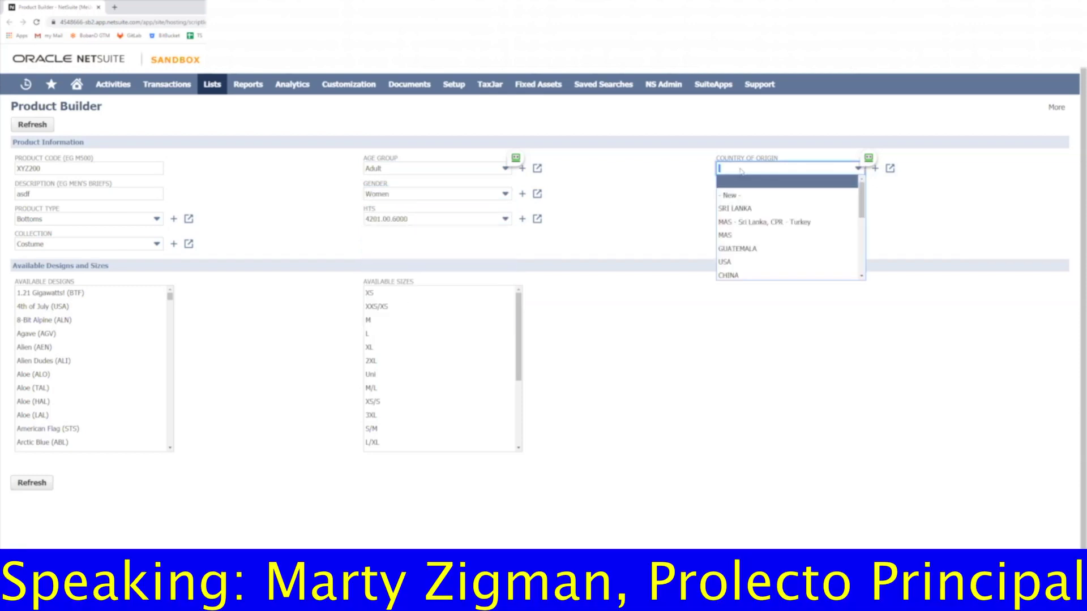
click(743, 209)
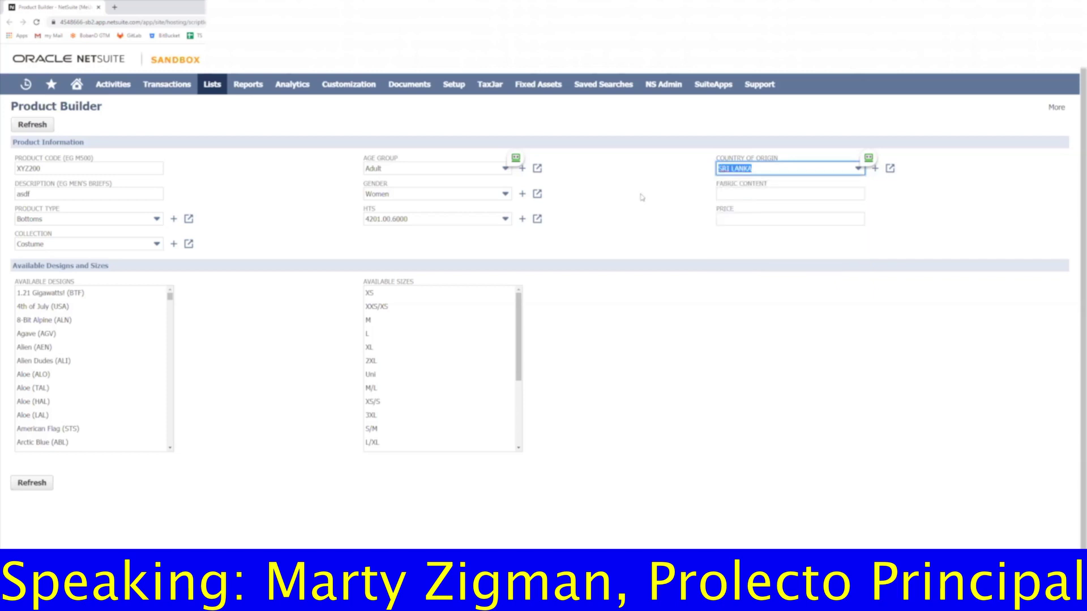
key(Tab)
text(asdf)
key(Tab)
text(35)
key(Tab)
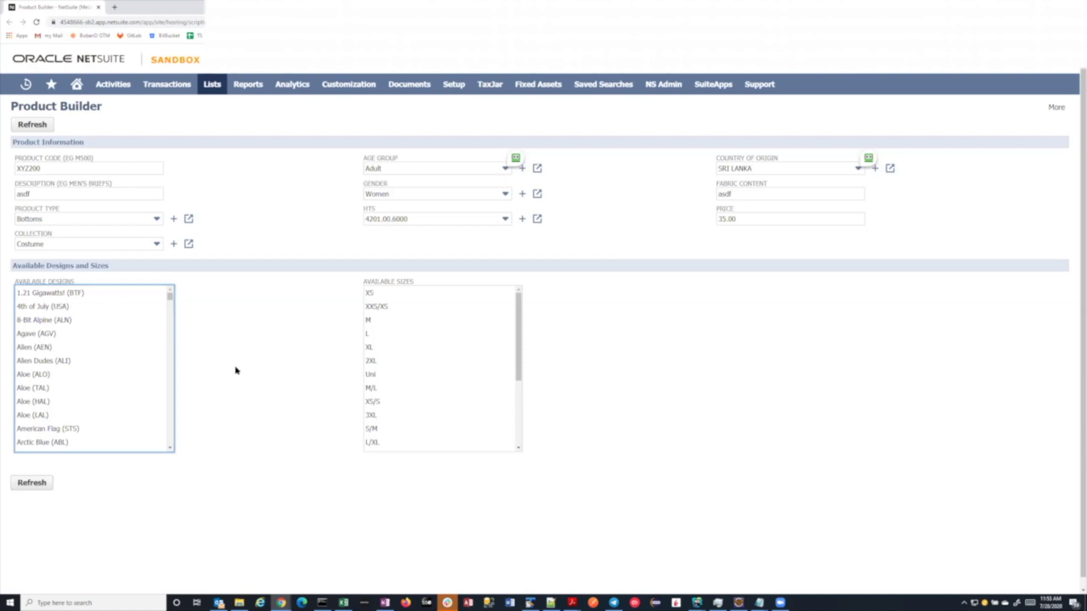
Select designs Agave (AGV) through Aloe (HAL) and sizes XS, M, L, S, then refresh the variants
click(37, 337)
shift+click(37, 401)
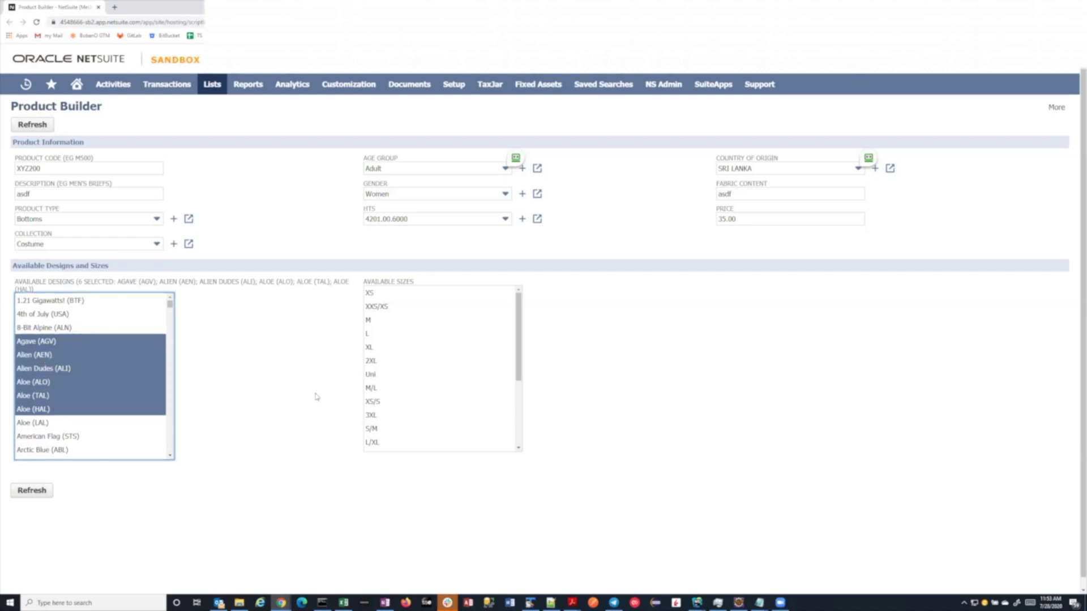
click(372, 293)
ctrl+click(371, 320)
ctrl+click(373, 335)
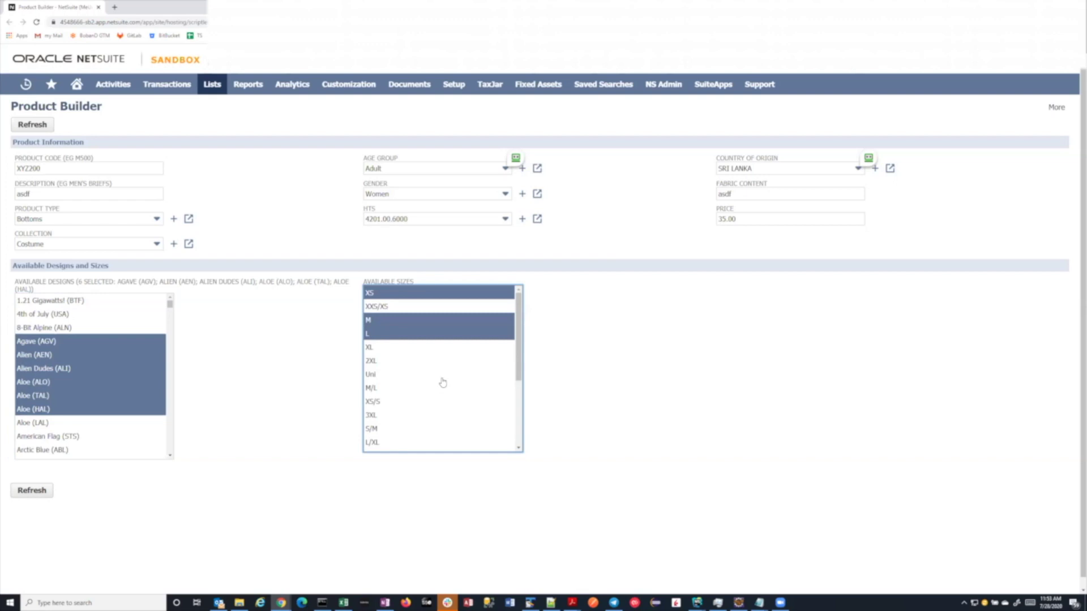
scroll(442, 380, down, 3)
ctrl+click(376, 446)
scroll(375, 446, down, 1)
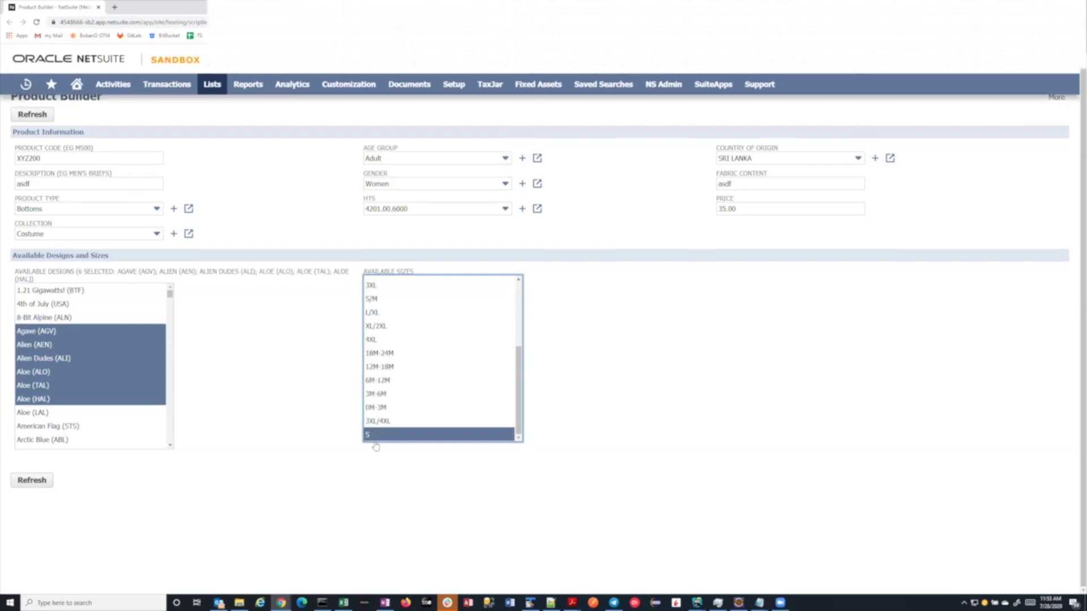
click(30, 482)
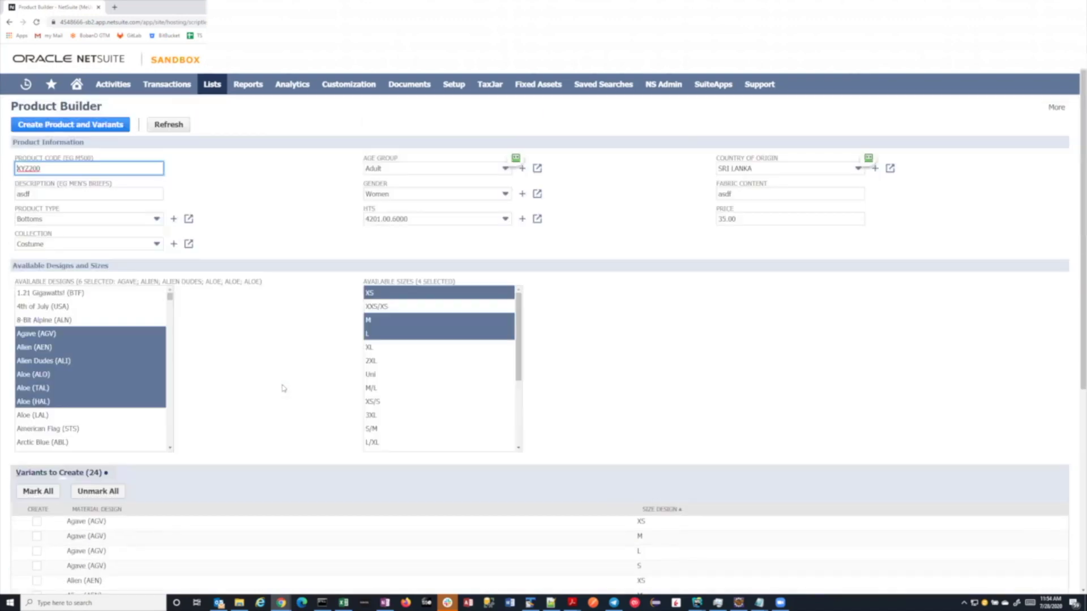
Mark all 24 variants, then uncheck Alien Dudes (ALI) L and Aloe (ALO) S
scroll(284, 388, down, 6)
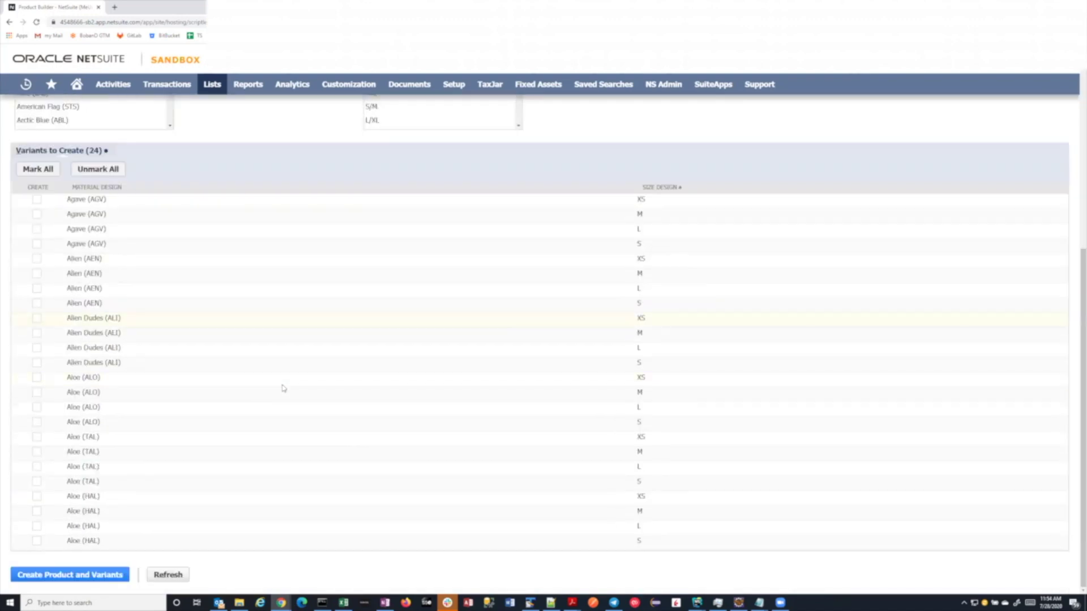
scroll(283, 388, up, 6)
scroll(284, 386, down, 6)
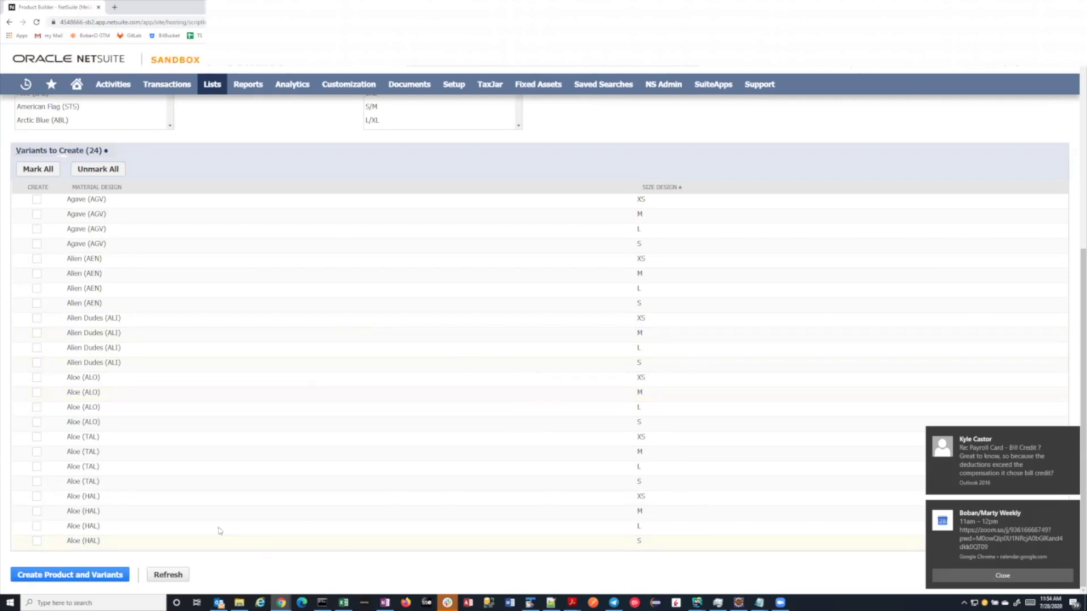
click(46, 172)
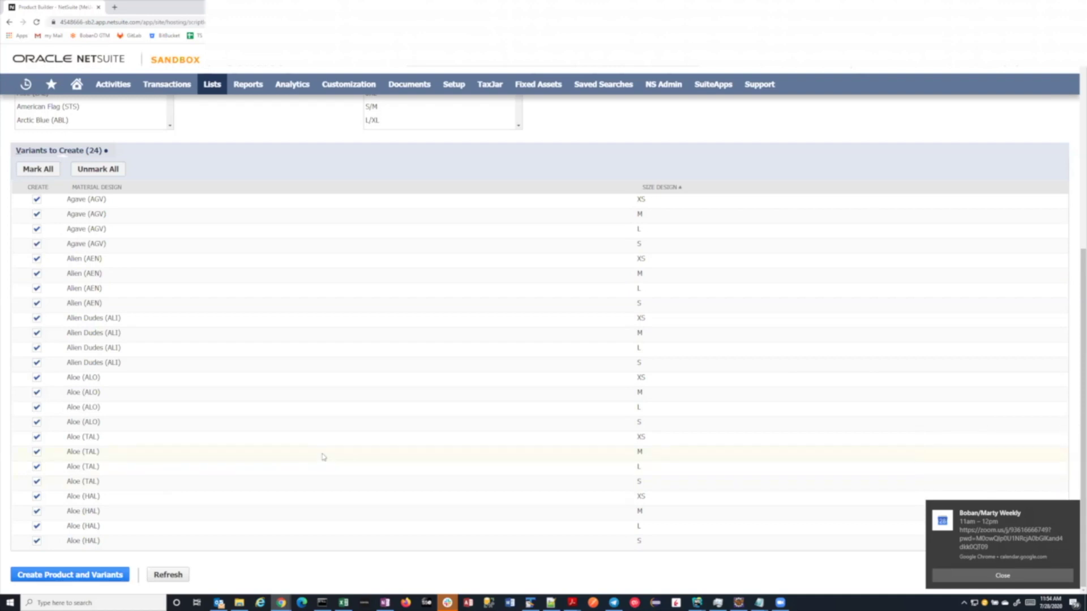
scroll(323, 456, up, 6)
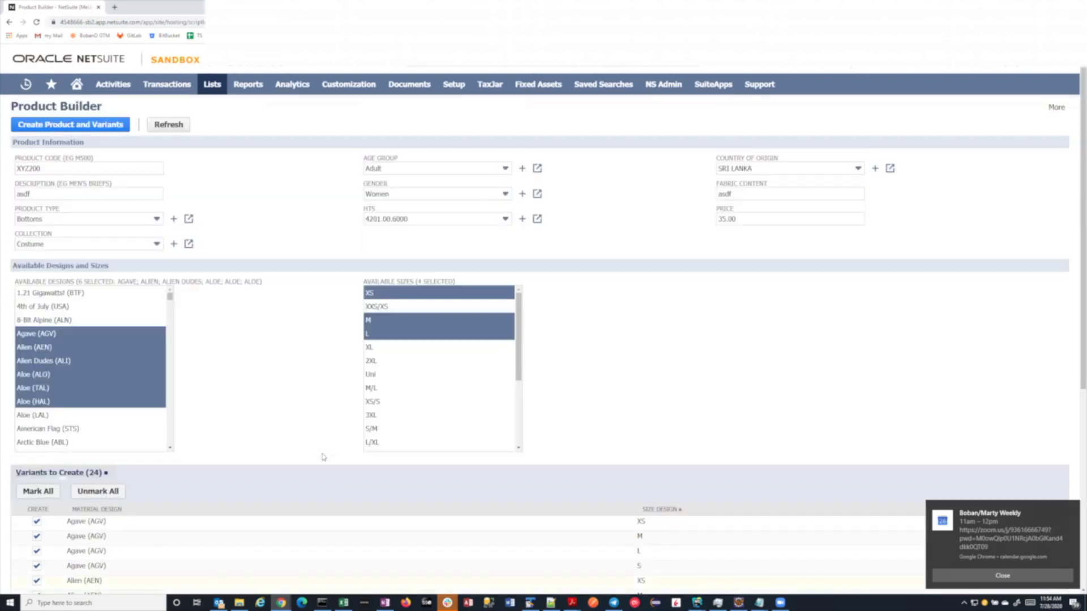
scroll(269, 369, down, 4)
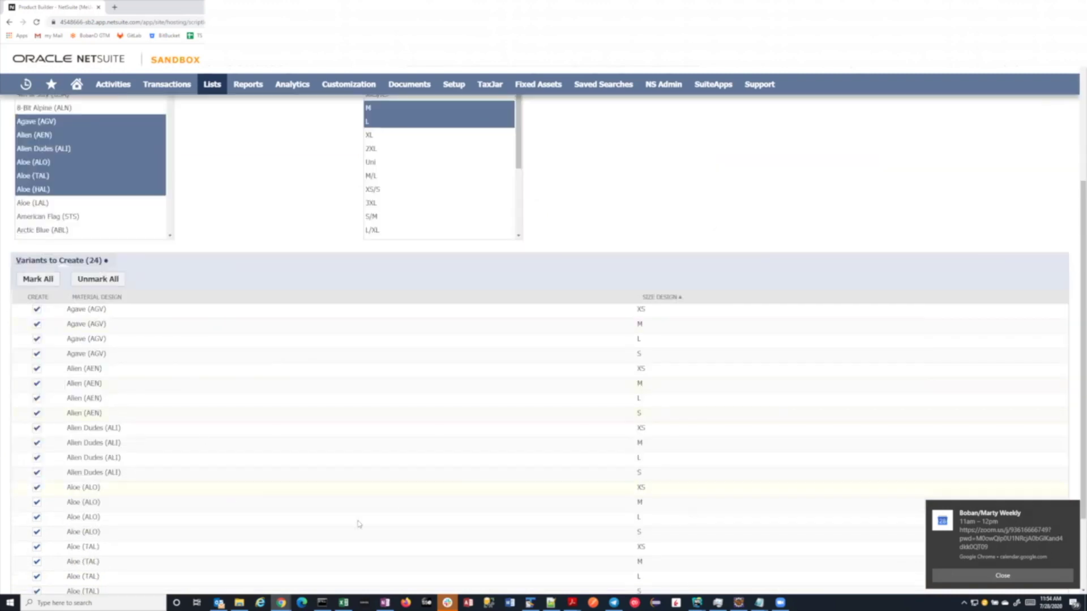
scroll(402, 504, down, 2)
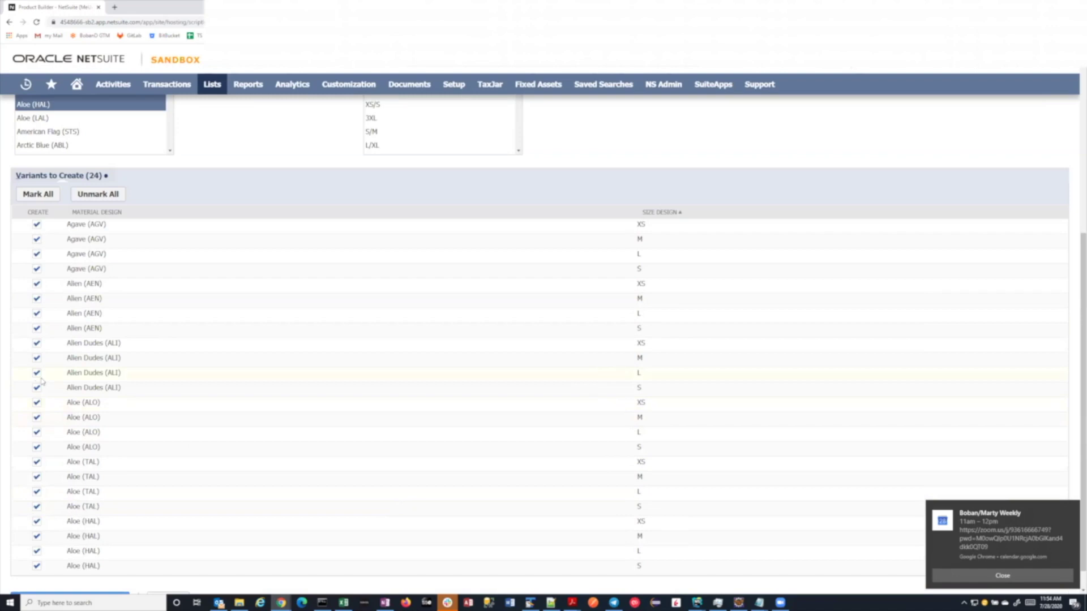
click(36, 372)
click(36, 447)
scroll(240, 448, up, 2)
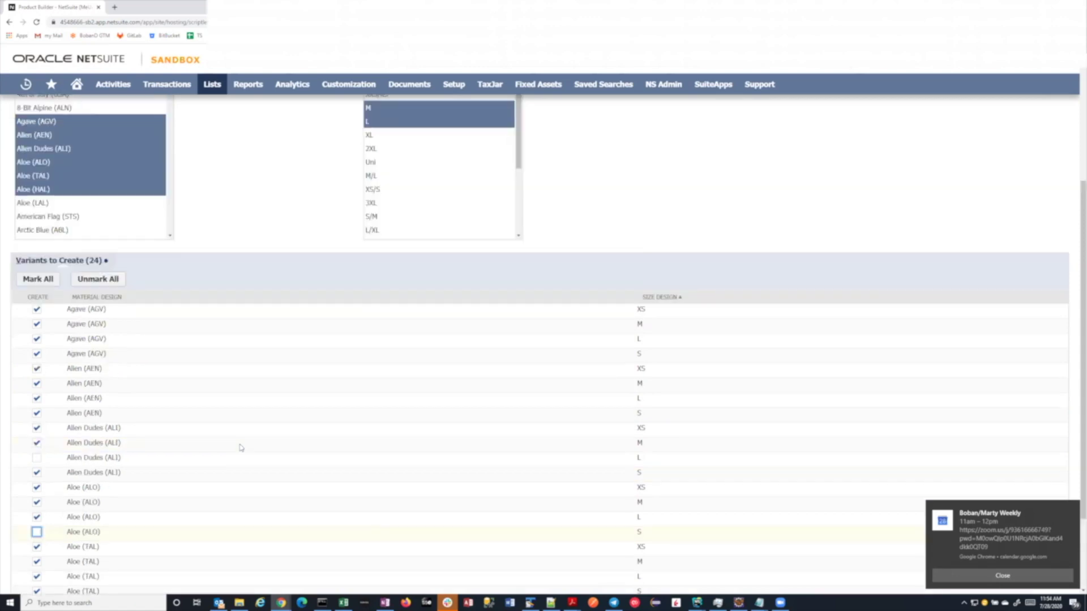
scroll(240, 447, up, 4)
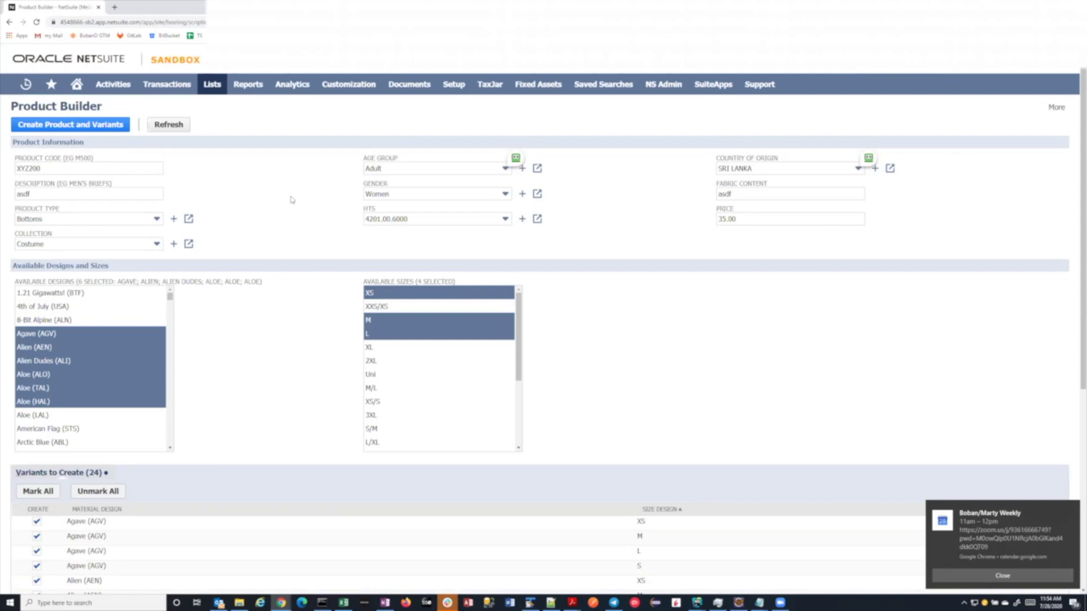
Create product XYZ200 with its marked variants
click(90, 129)
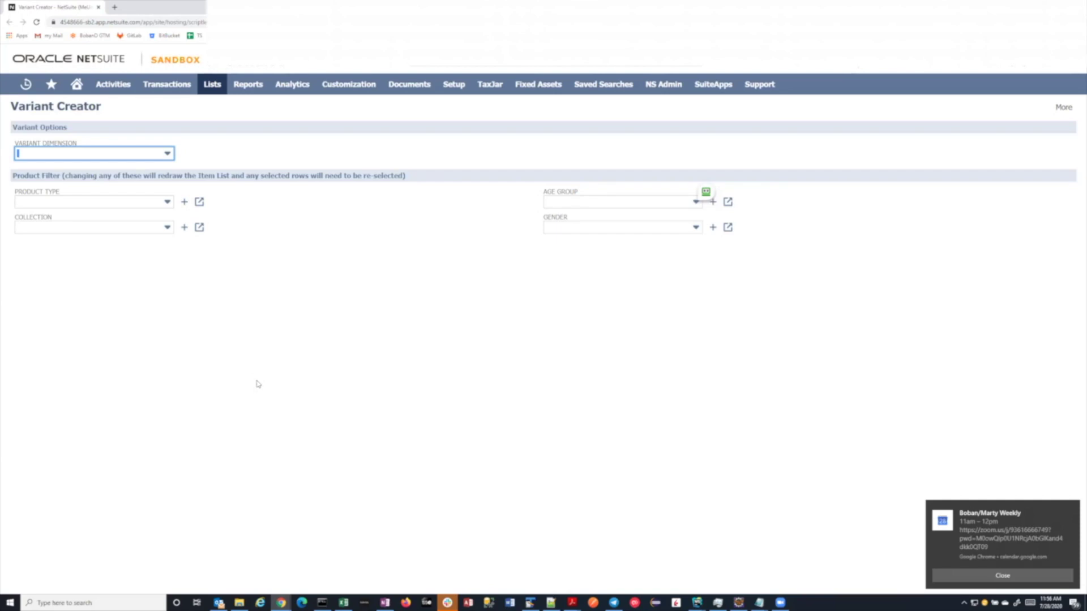
Choose Material Design as the Variant Creator's variant dimension and view its design list
click(130, 158)
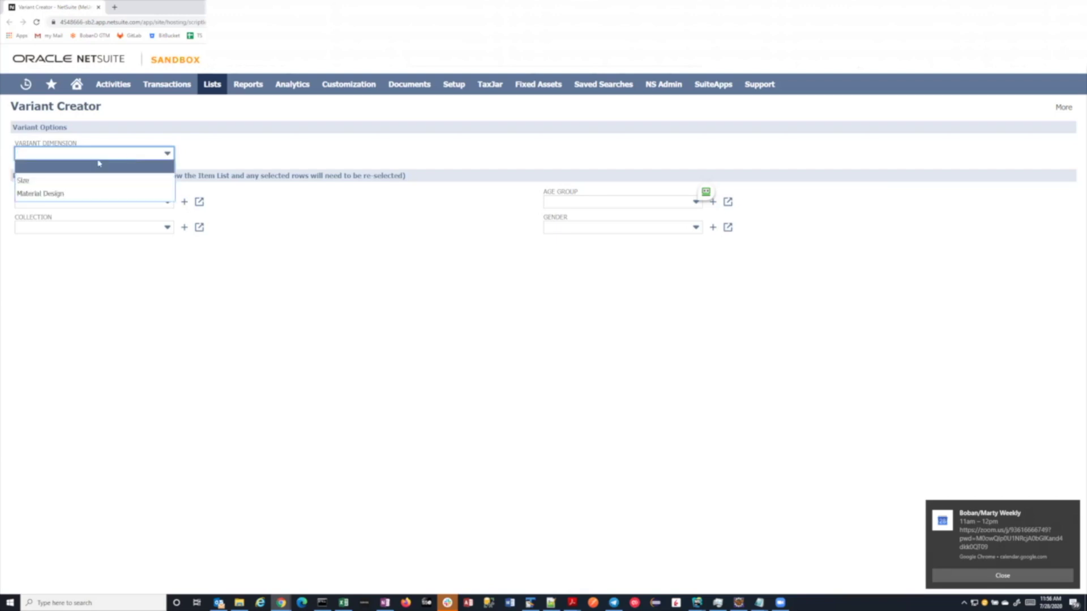
click(42, 193)
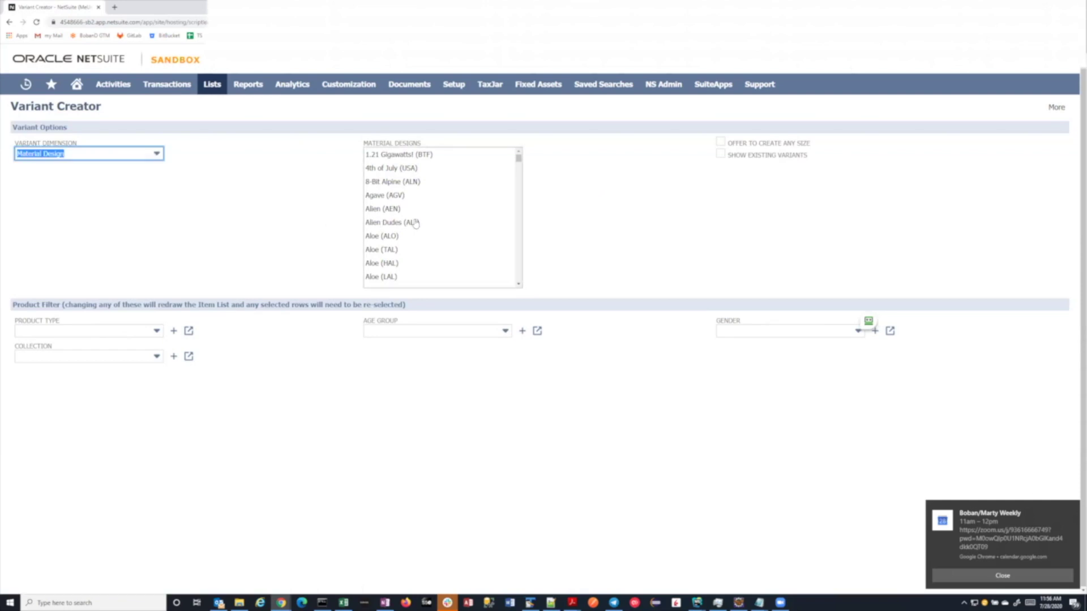
scroll(416, 224, down, 3)
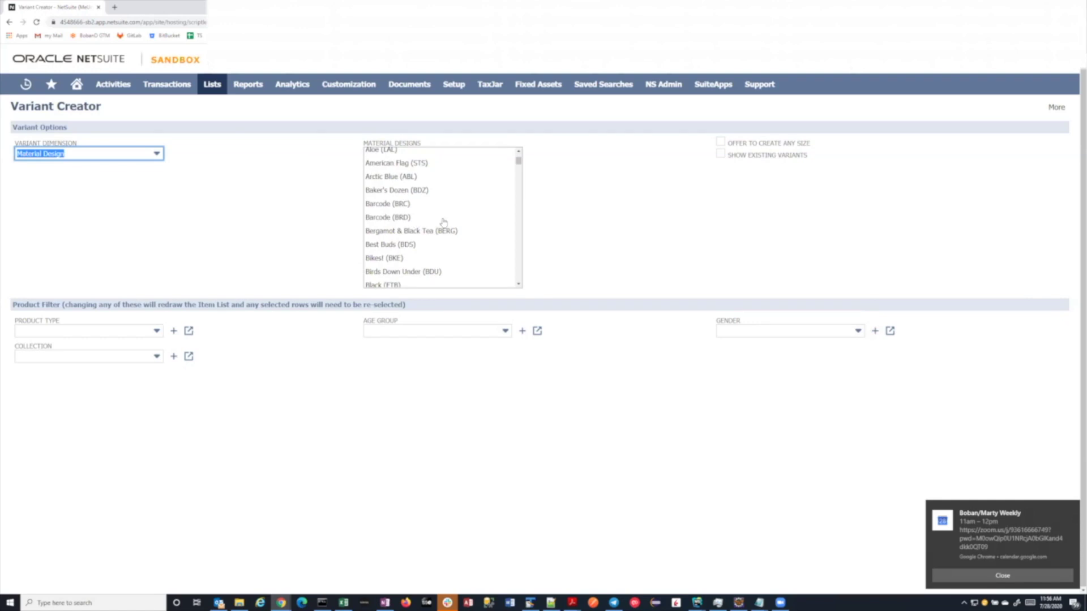
Pick the Bikes! (BKE) material design to list its 408 candidate items
click(384, 258)
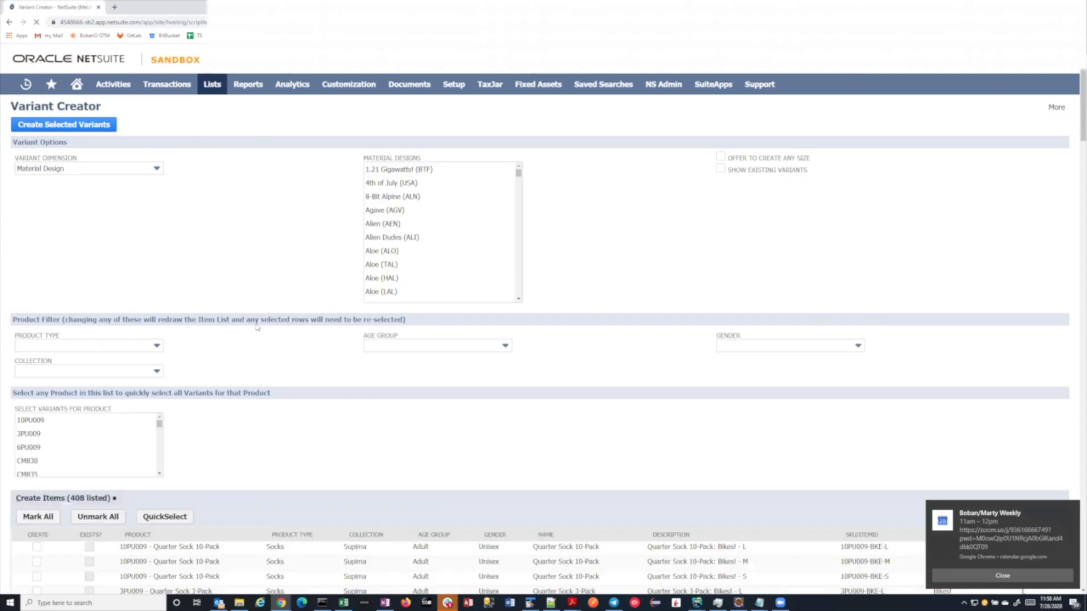
scroll(265, 305, down, 3)
scroll(265, 305, down, 3)
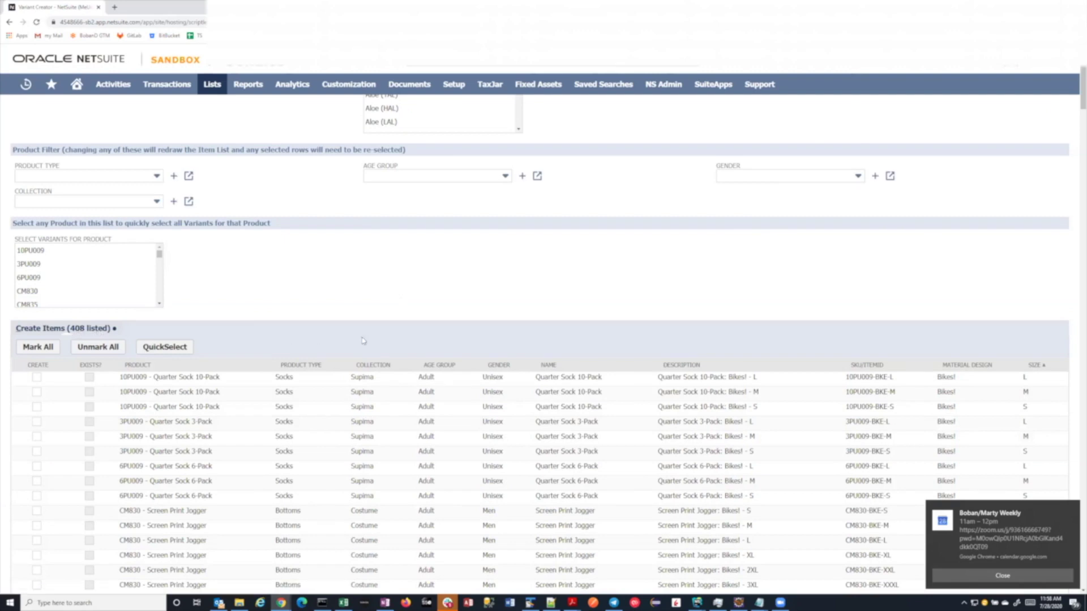
scroll(387, 317, up, 3)
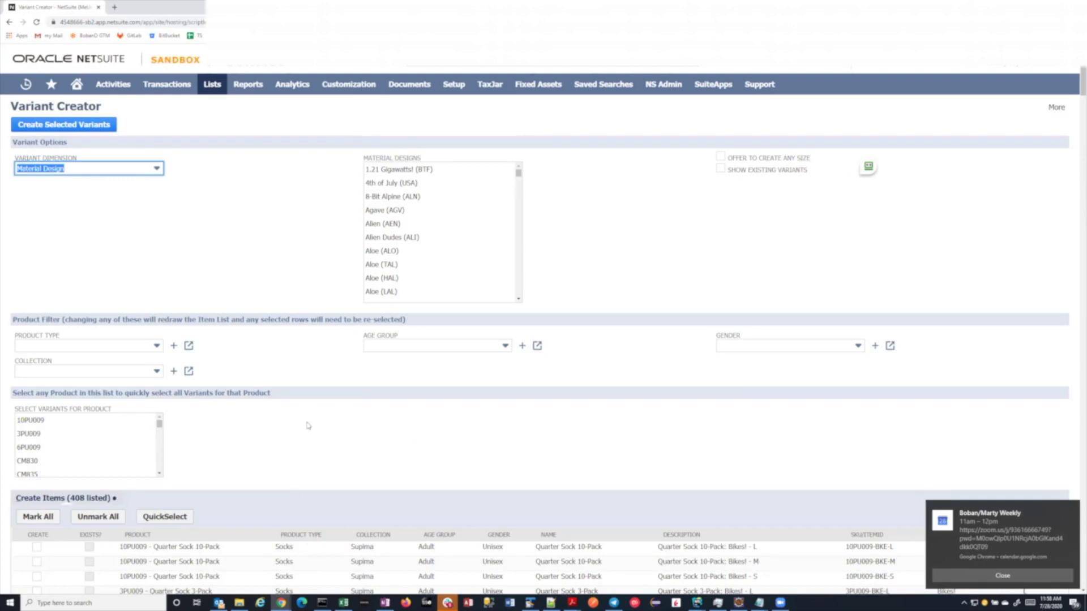
scroll(311, 429, down, 2)
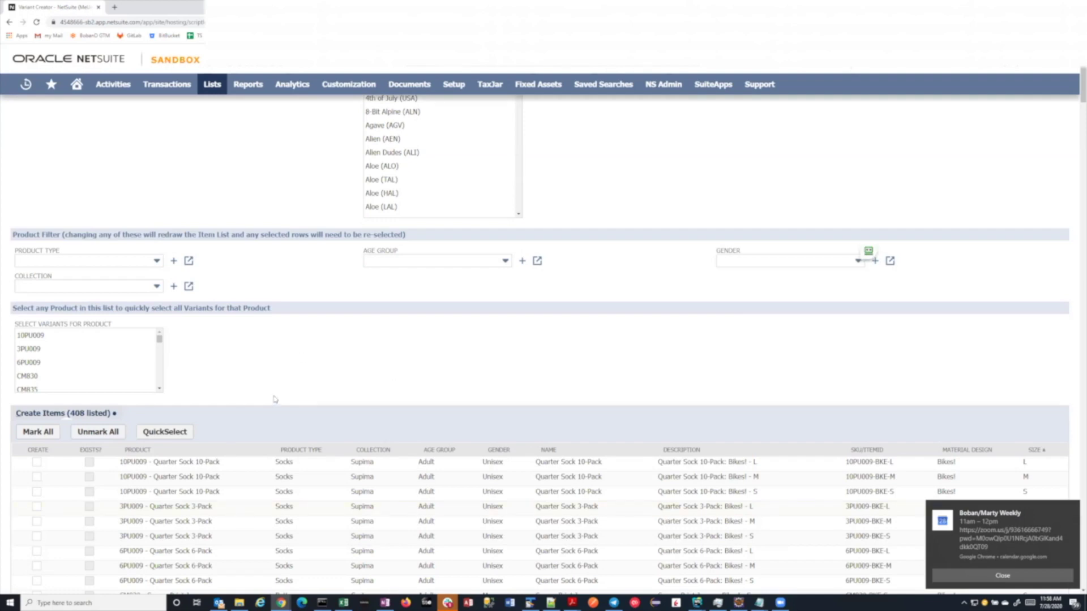
scroll(275, 398, down, 3)
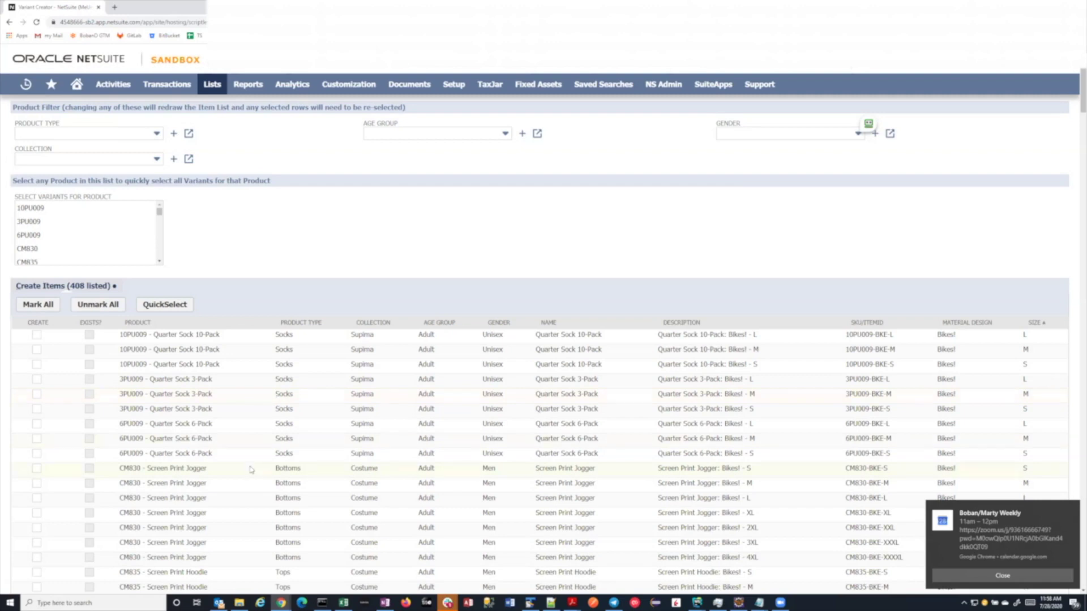
scroll(251, 469, up, 3)
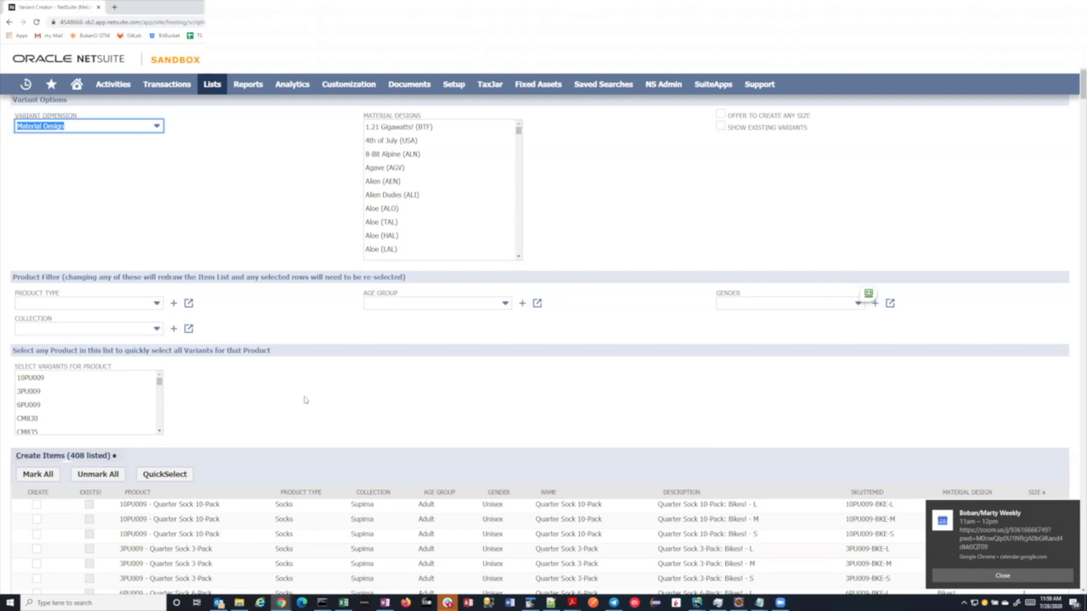
scroll(306, 400, down, 4)
scroll(318, 380, down, 13)
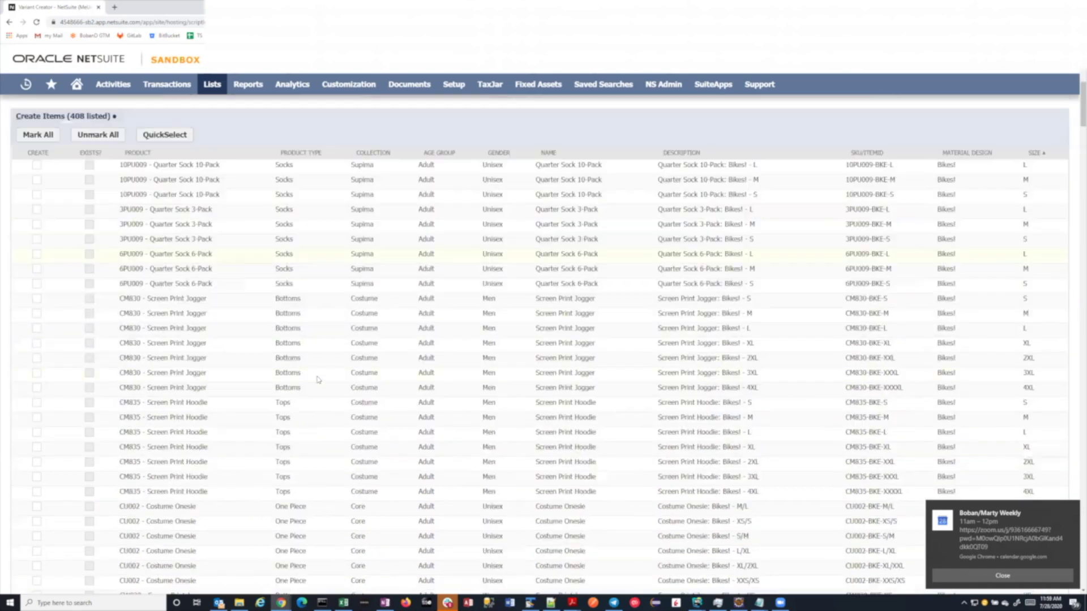
scroll(318, 379, down, 2)
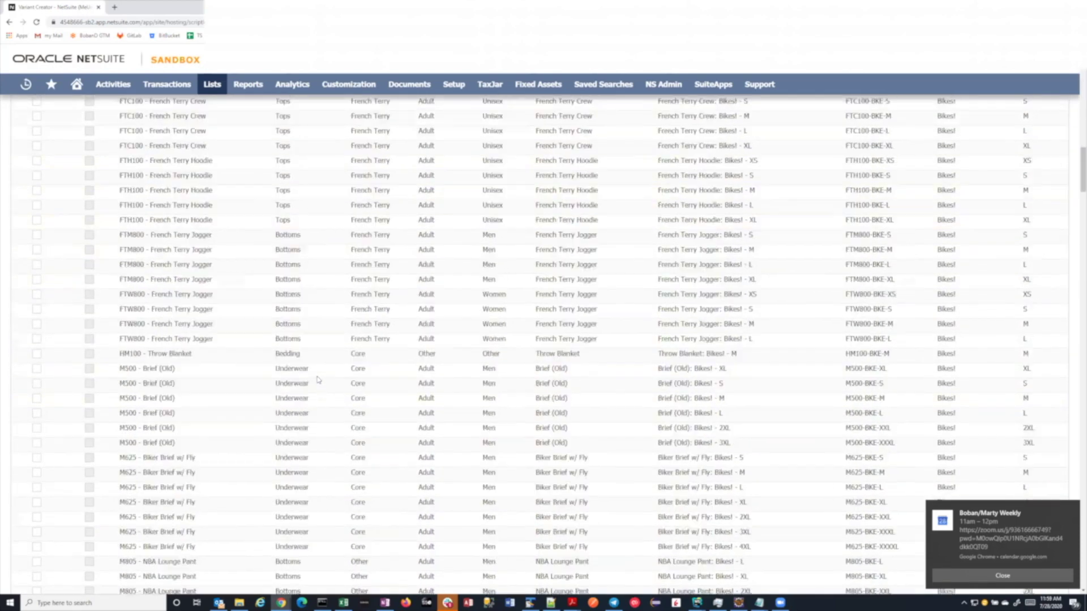
scroll(318, 380, up, 15)
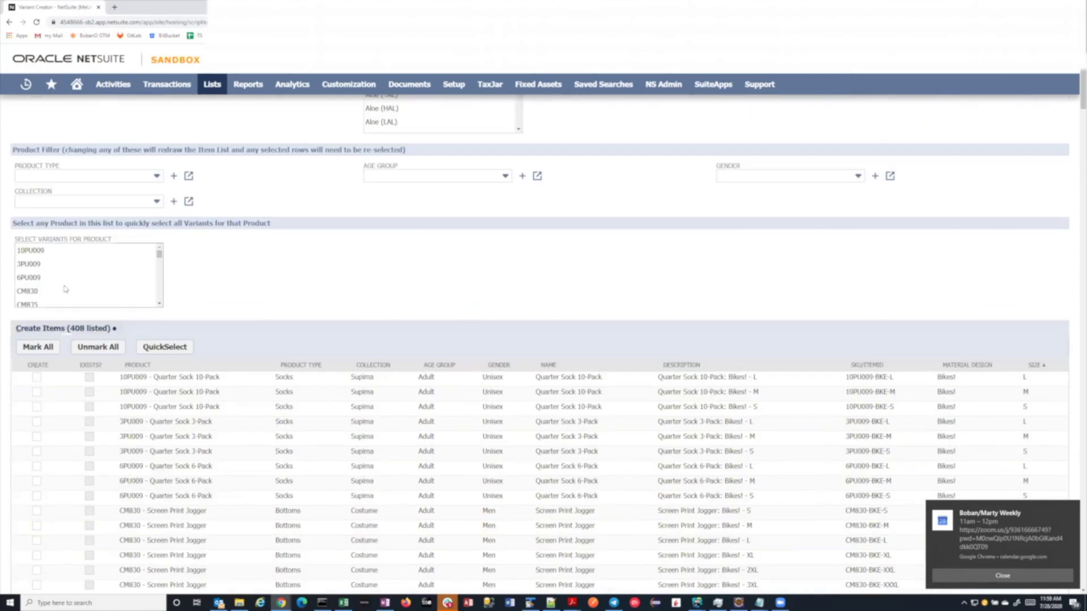
QuickSelect products 6PU009 and CM830 to check all their variant rows, then review them
click(30, 292)
scroll(135, 487, down, 2)
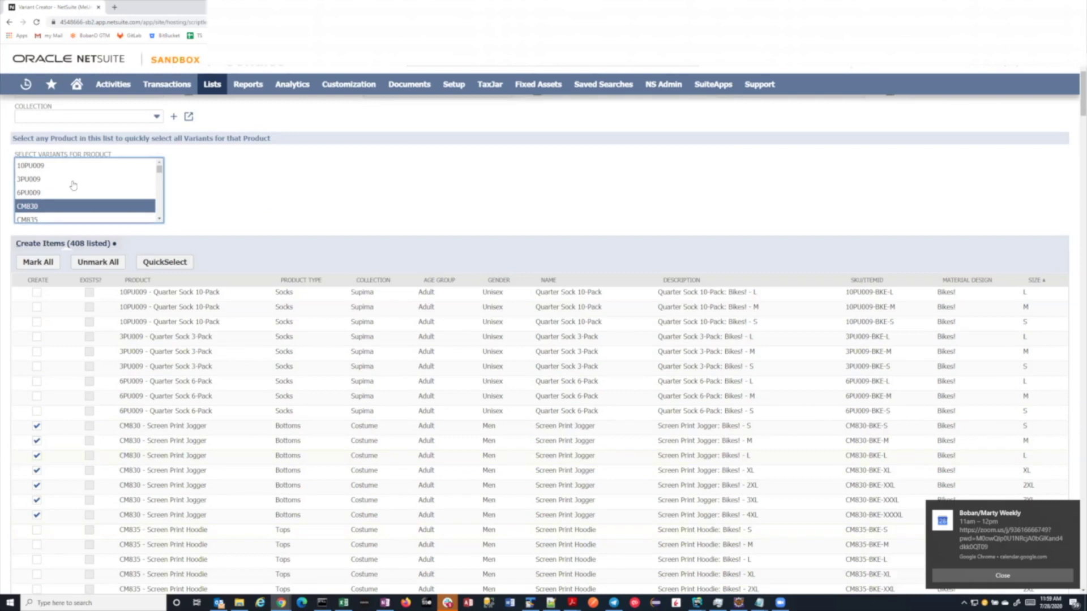
click(36, 193)
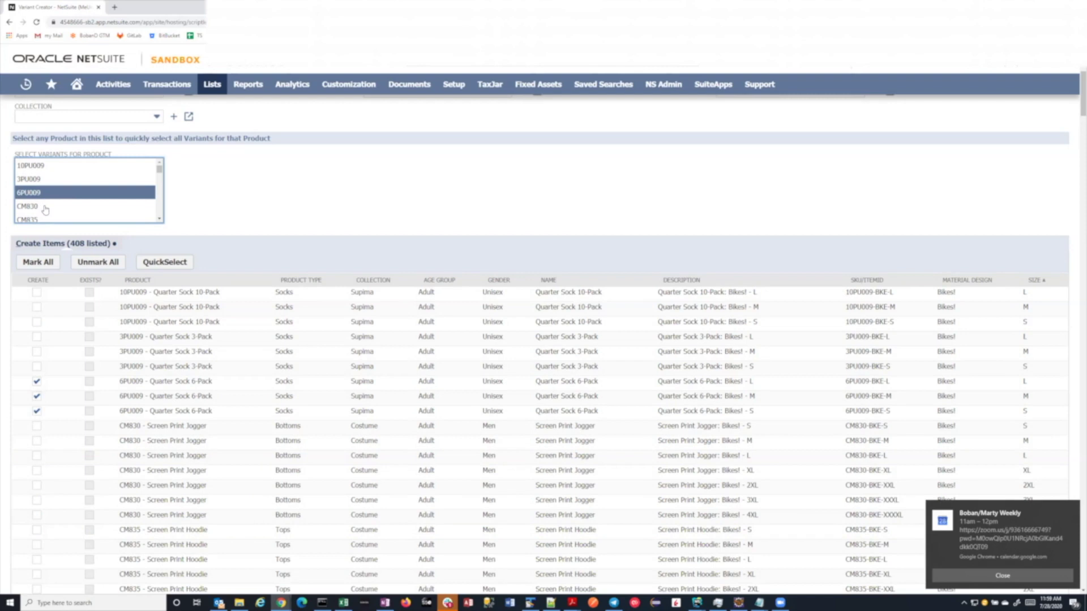
ctrl+click(44, 207)
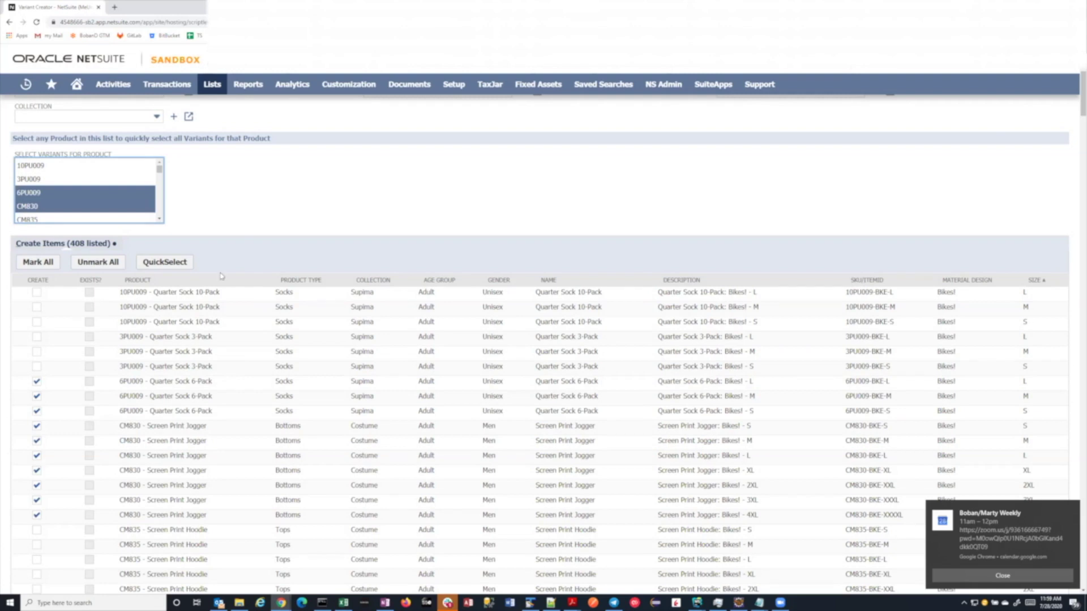
click(158, 263)
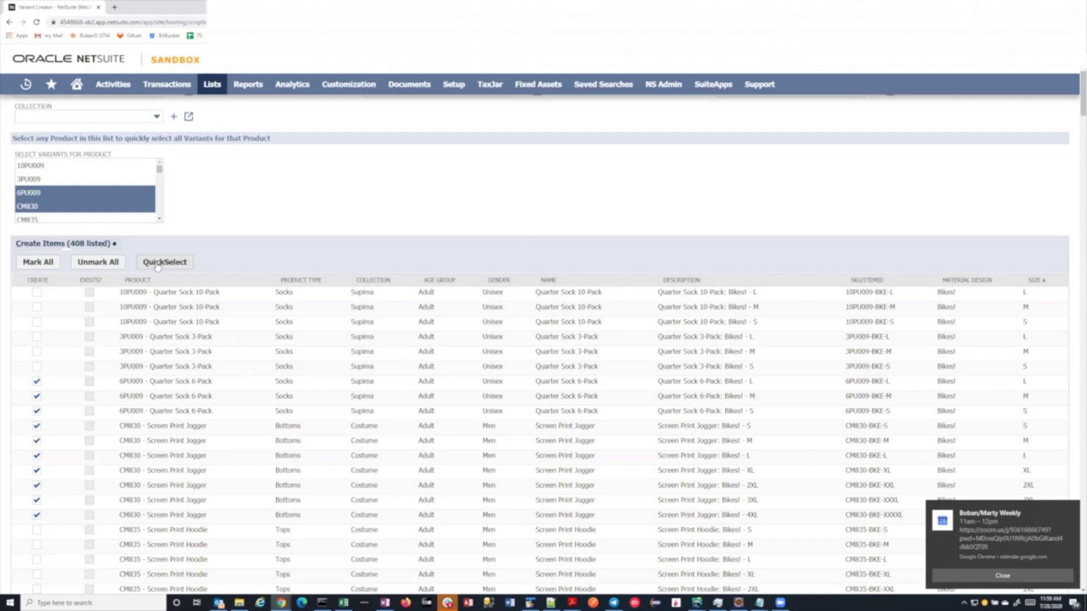
scroll(133, 332, down, 1)
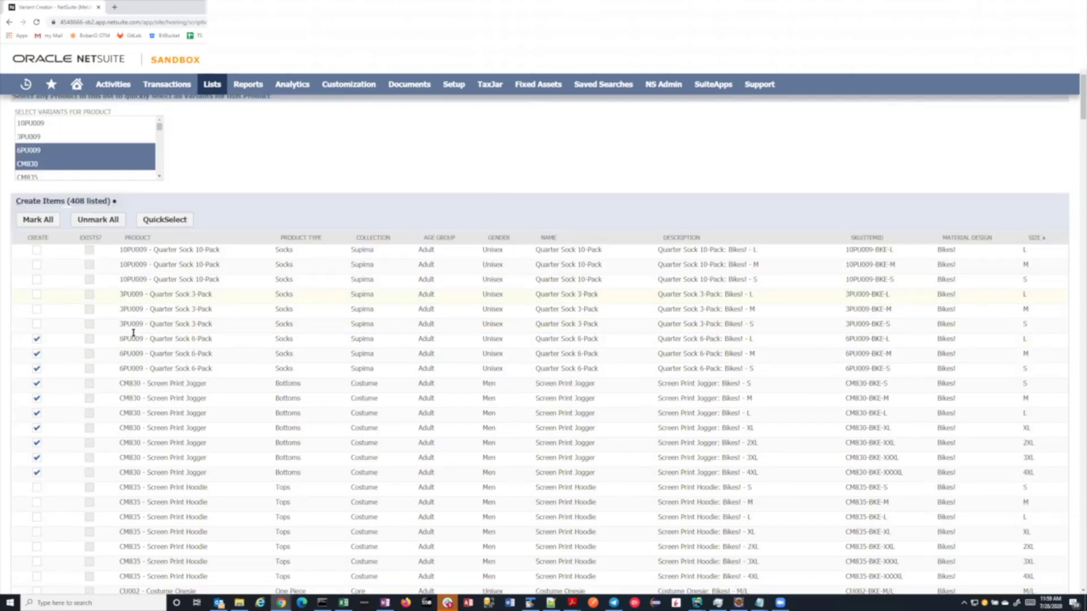
scroll(133, 333, down, 20)
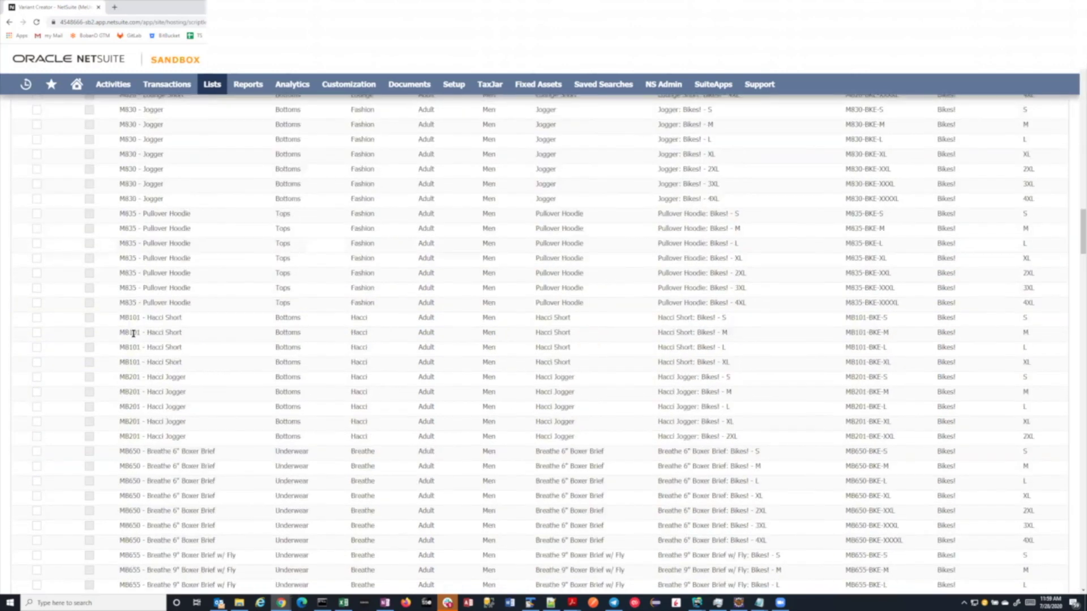
scroll(133, 334, down, 2)
scroll(133, 332, up, 10)
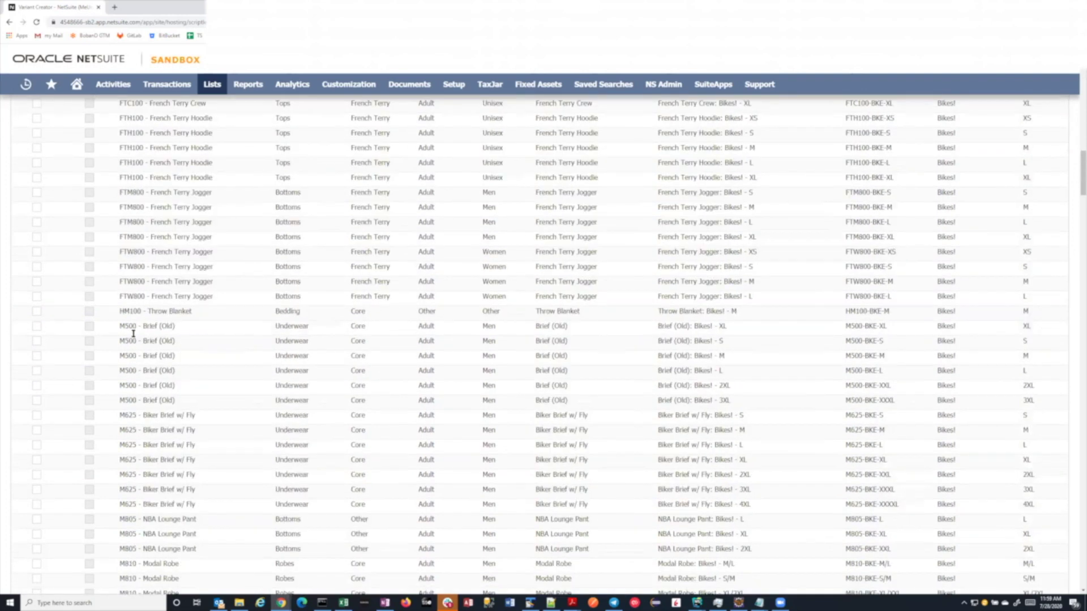
scroll(133, 334, up, 12)
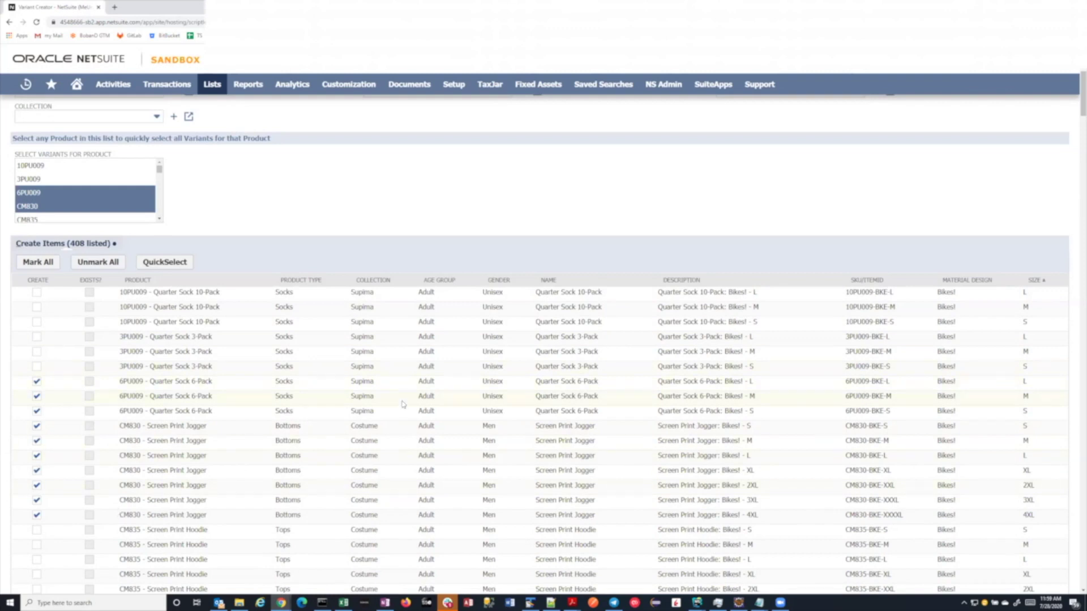
scroll(403, 404, up, 5)
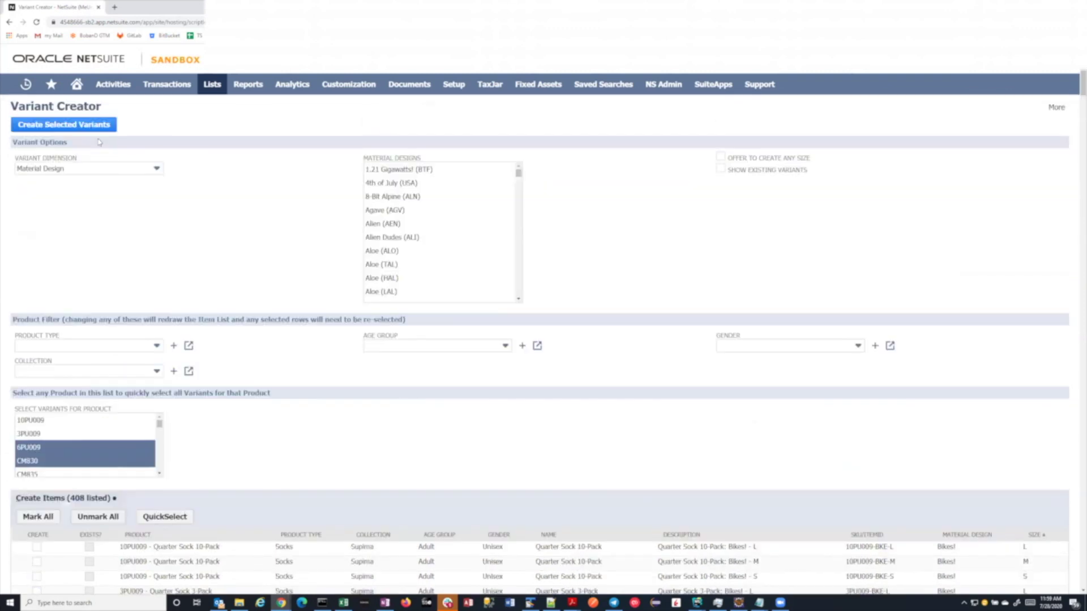
Switch to the XYZ200 inventory item record and view its 22 variants on the Variants subtab
mouse_move(281, 603)
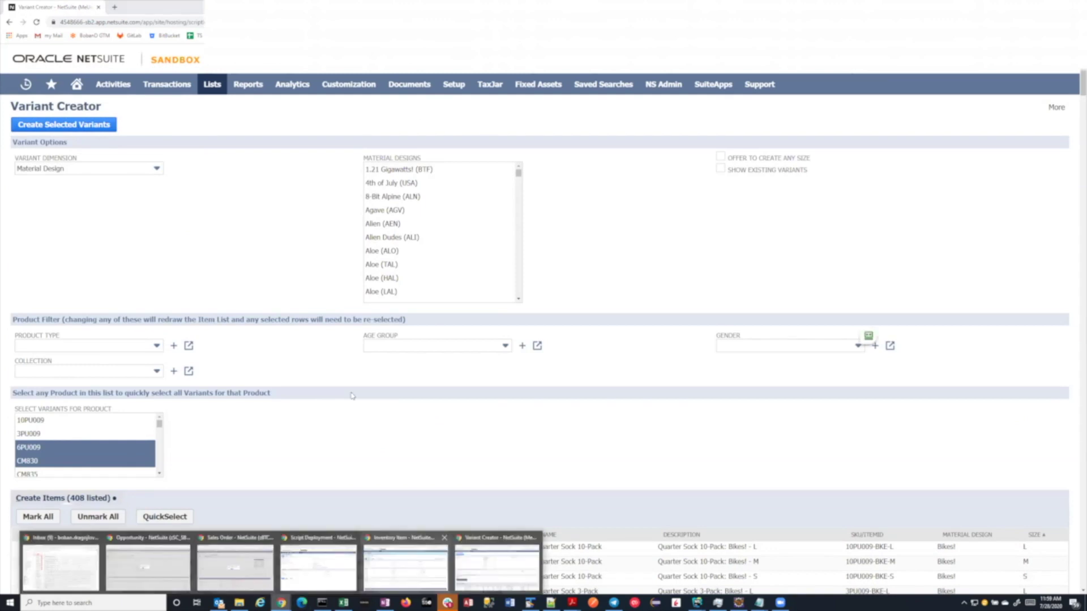
click(289, 560)
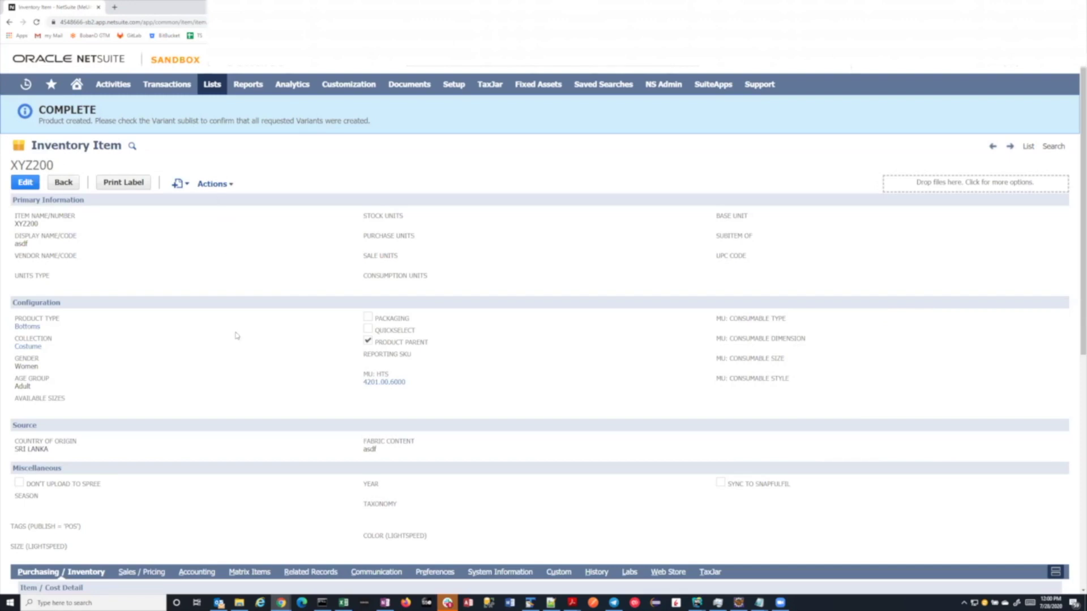
scroll(237, 335, down, 7)
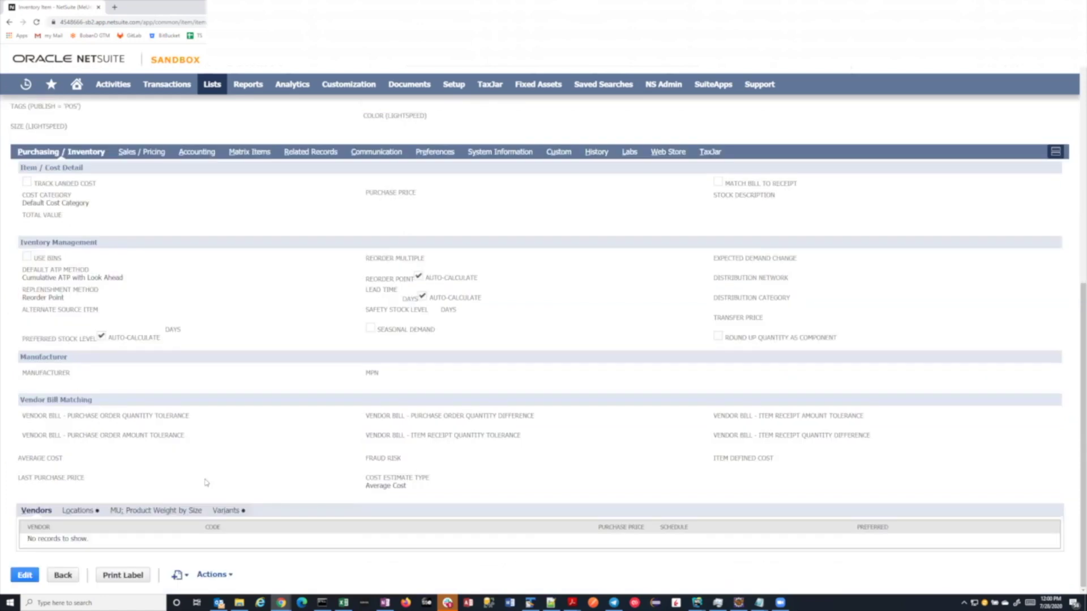
click(225, 511)
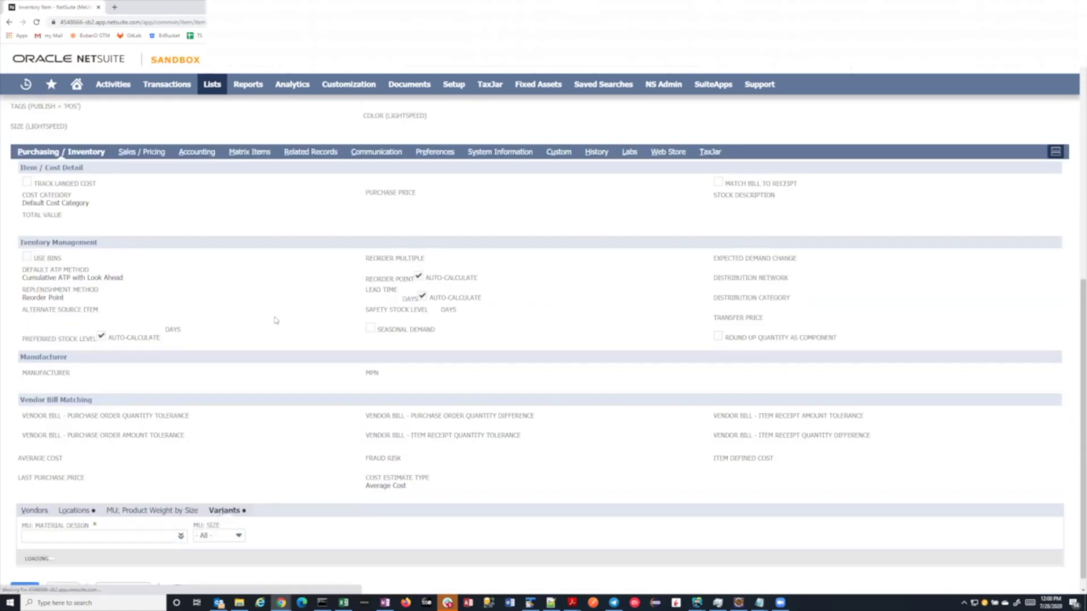
scroll(276, 320, down, 6)
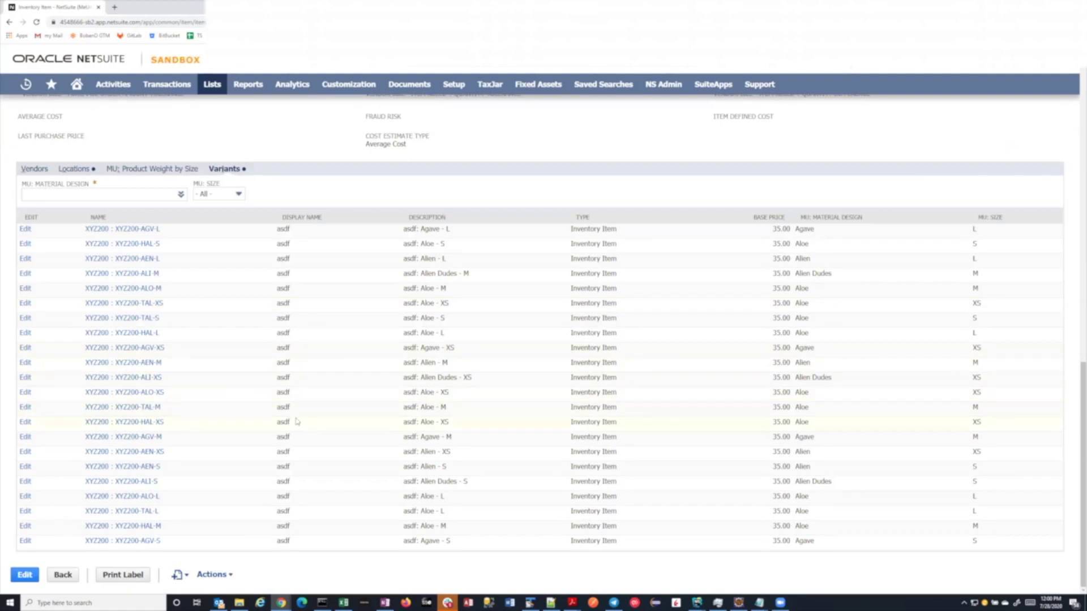
scroll(297, 421, up, 2)
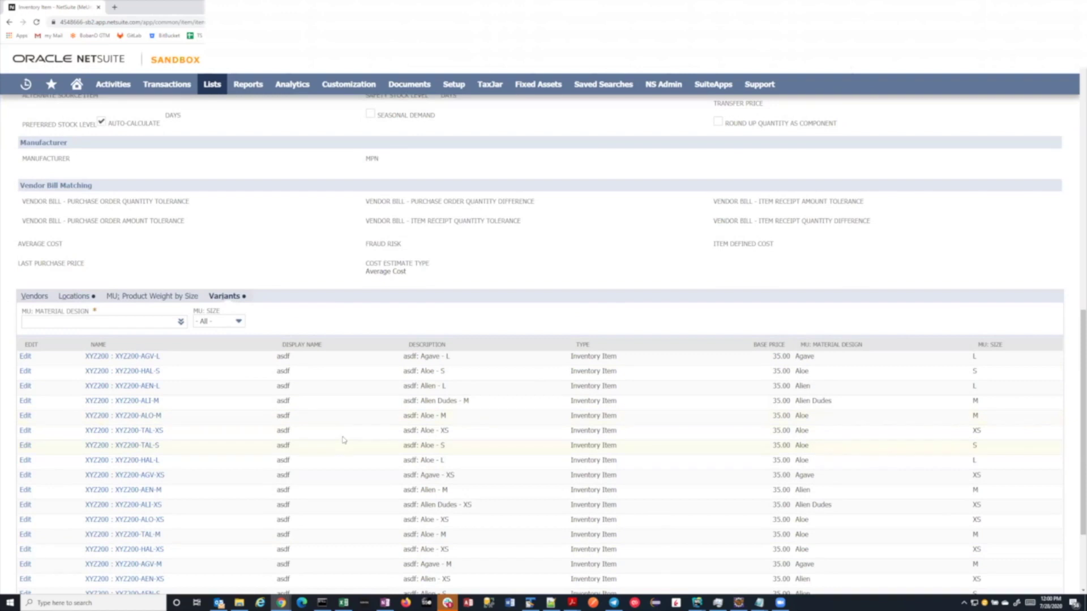
scroll(318, 282, up, 1)
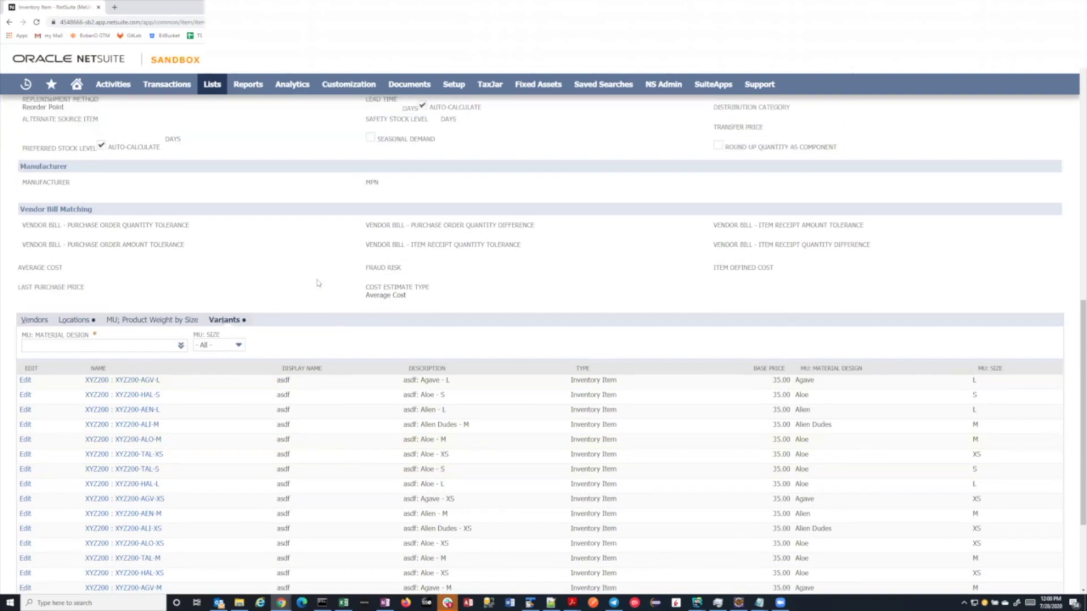
scroll(318, 283, up, 4)
scroll(318, 283, up, 5)
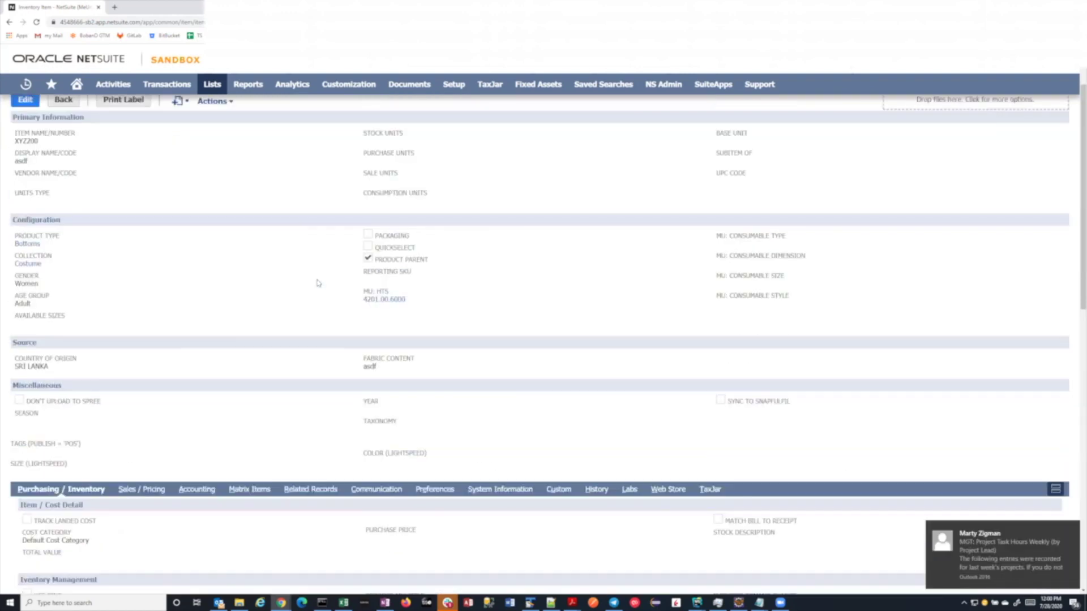
scroll(301, 289, up, 2)
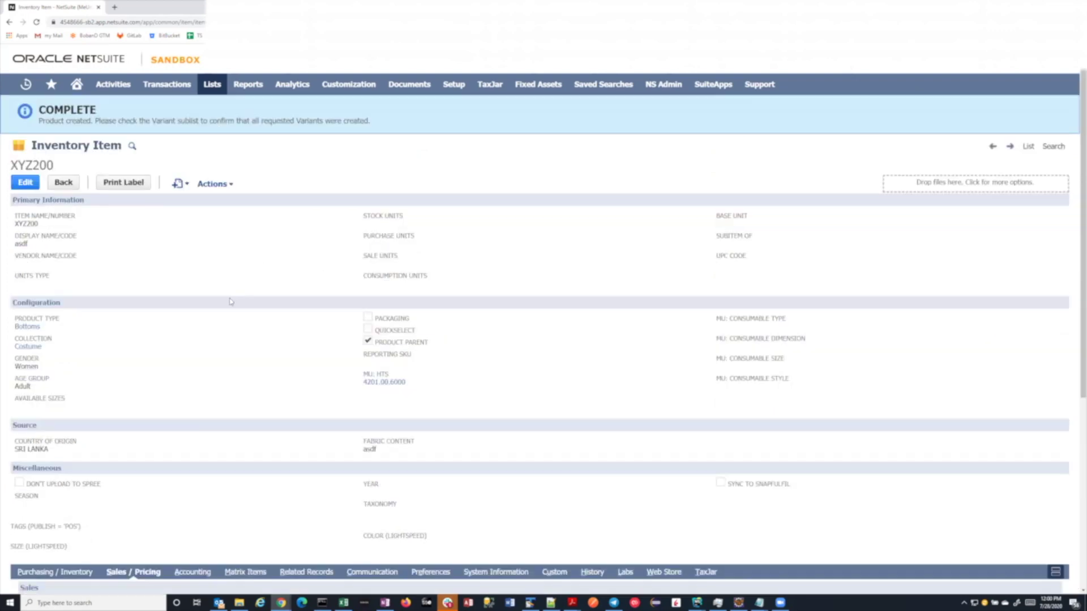
Edit XYZ200 and show its Variants list under the Purchasing / Inventory subtab
click(25, 183)
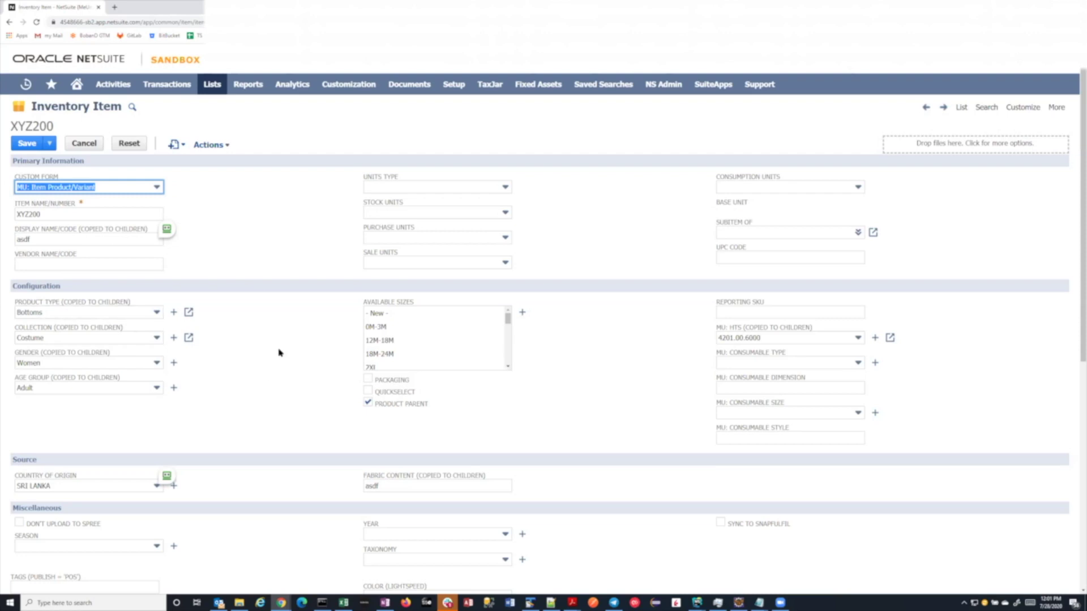
scroll(164, 215, down, 7)
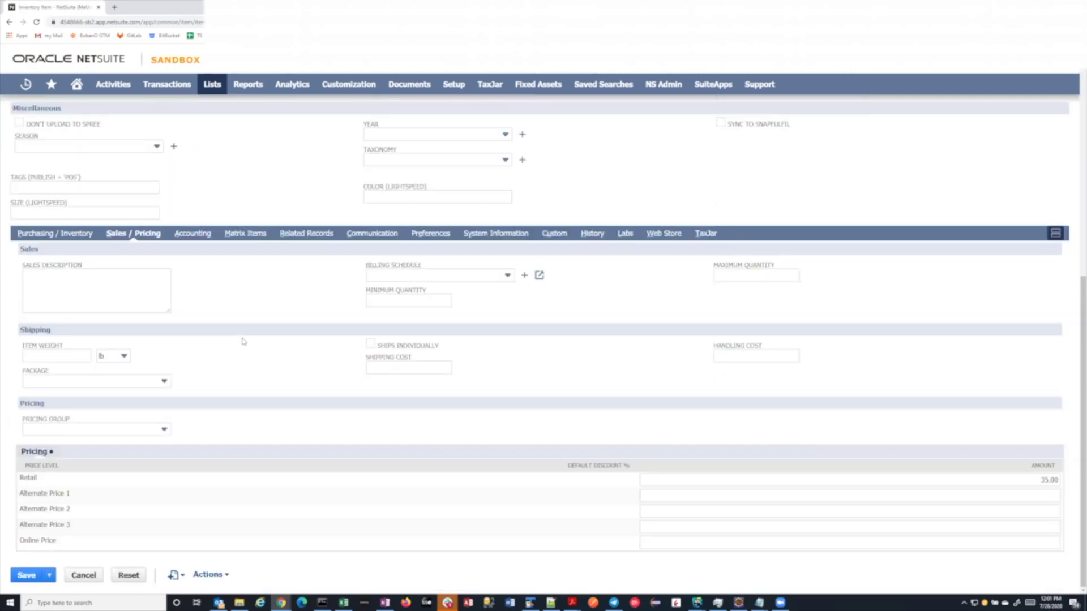
click(65, 234)
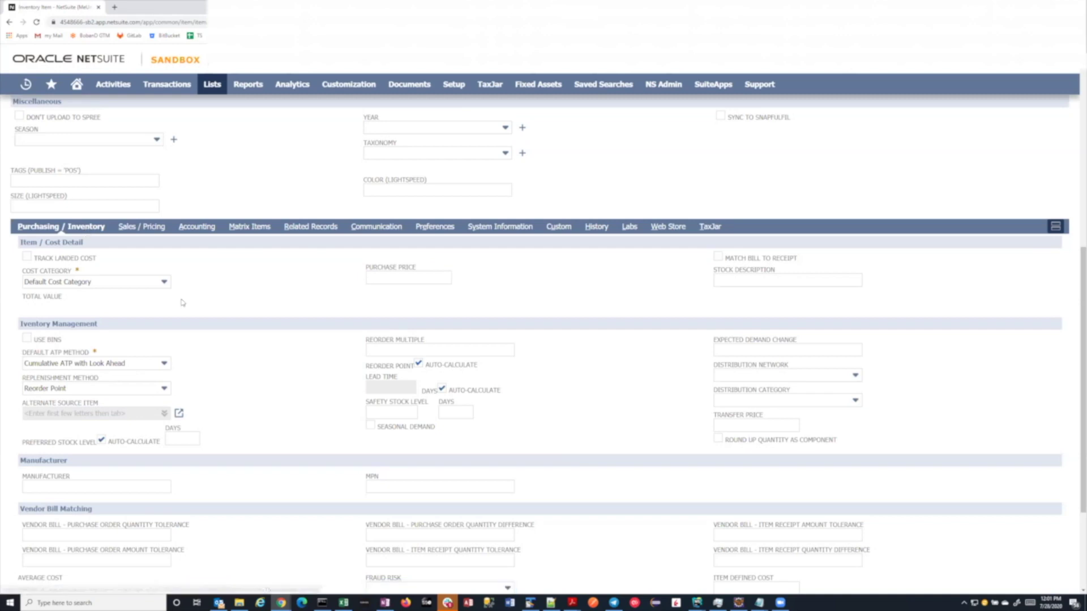
scroll(304, 441, down, 3)
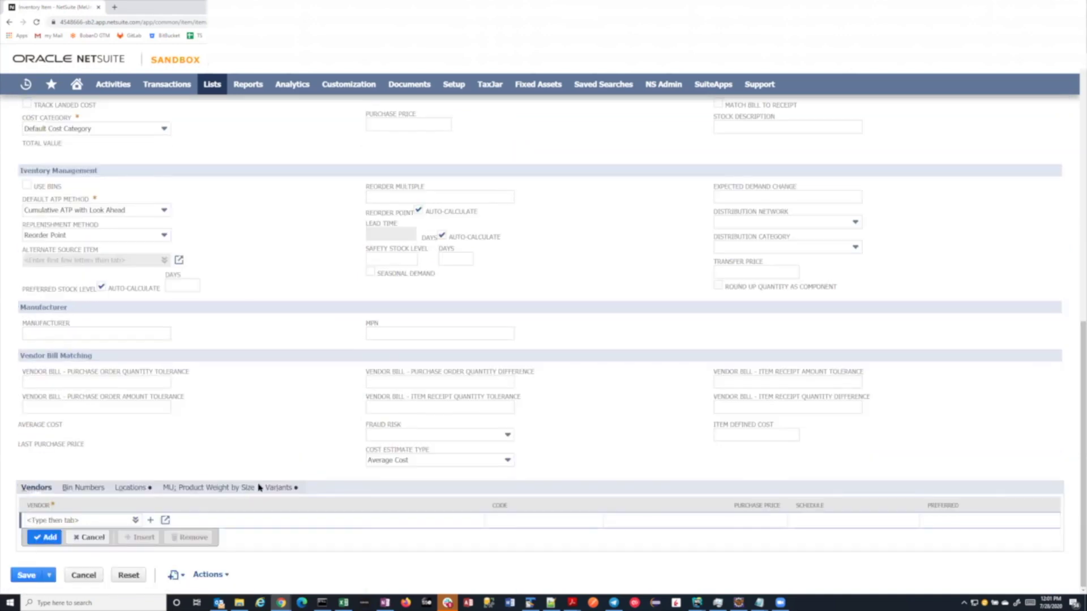
click(283, 488)
scroll(144, 487, down, 5)
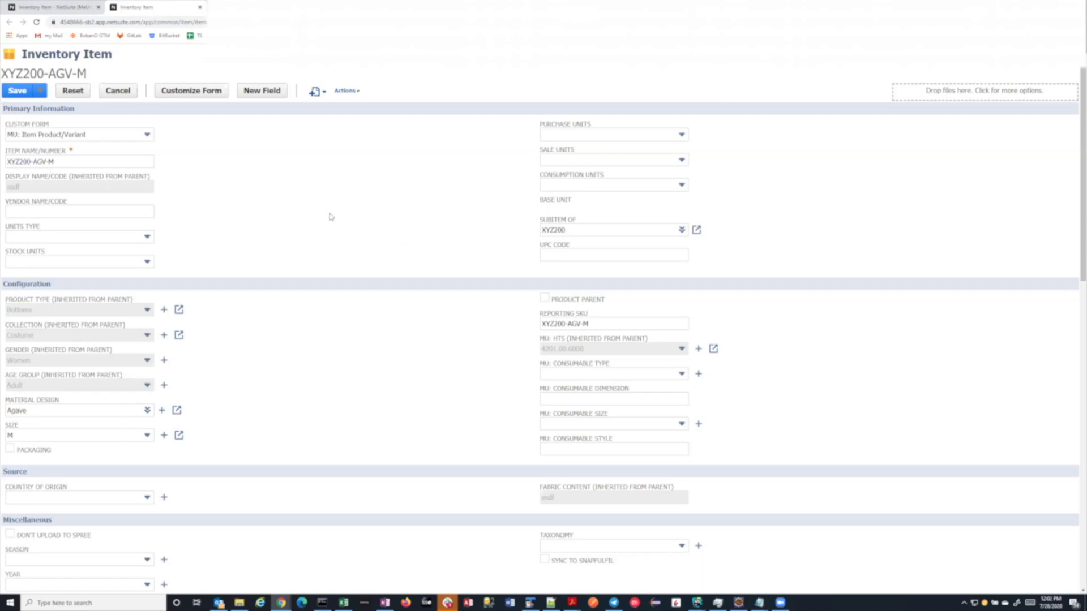
Close the XYZ200-AGV-M variant record tab
key(ctrl+w)
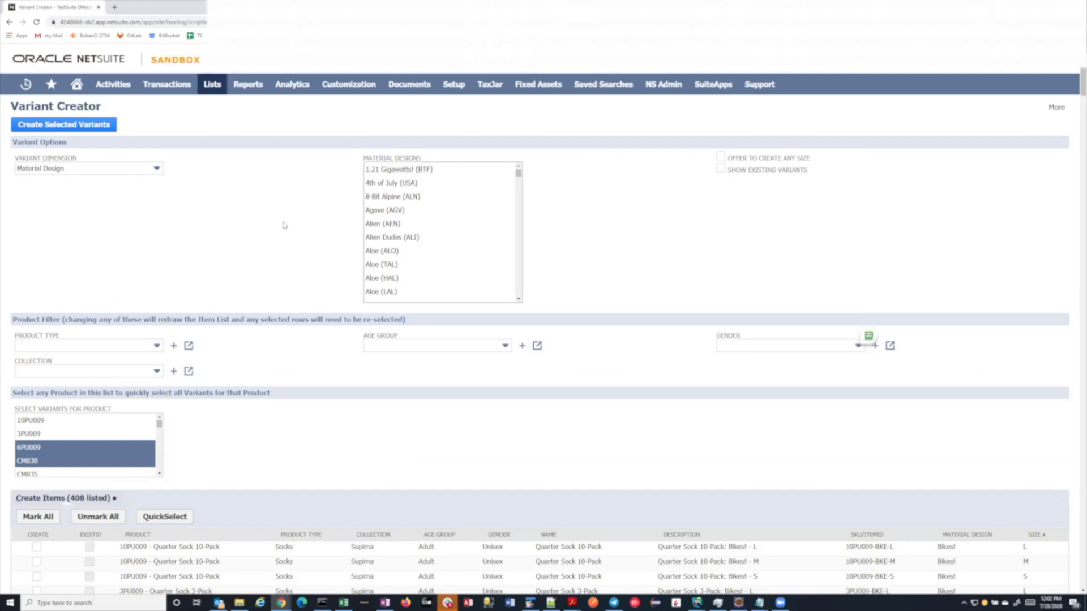
scroll(310, 313, down, 3)
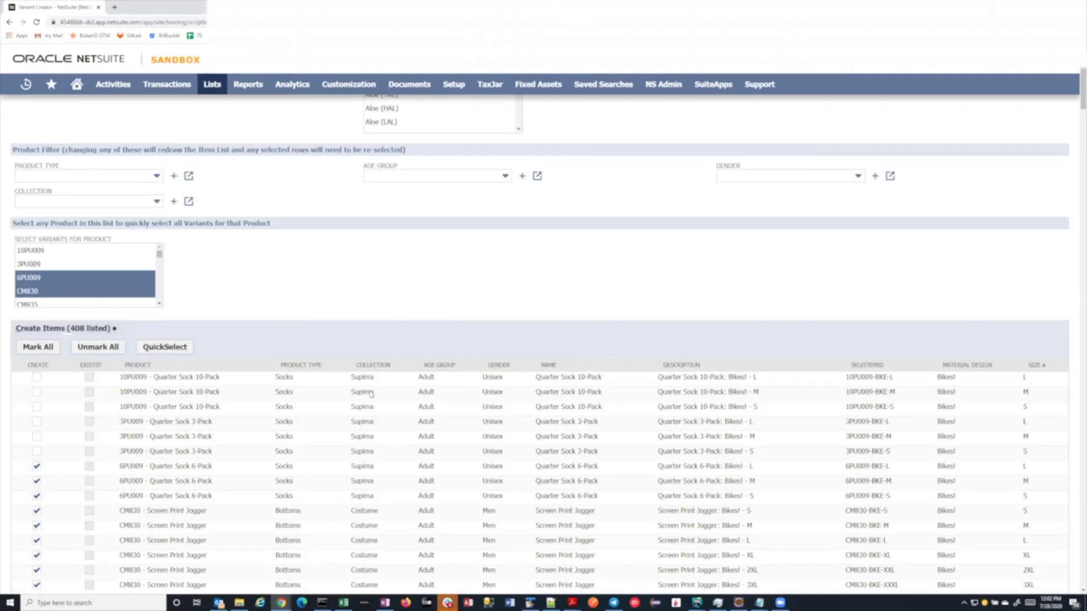
scroll(373, 395, down, 2)
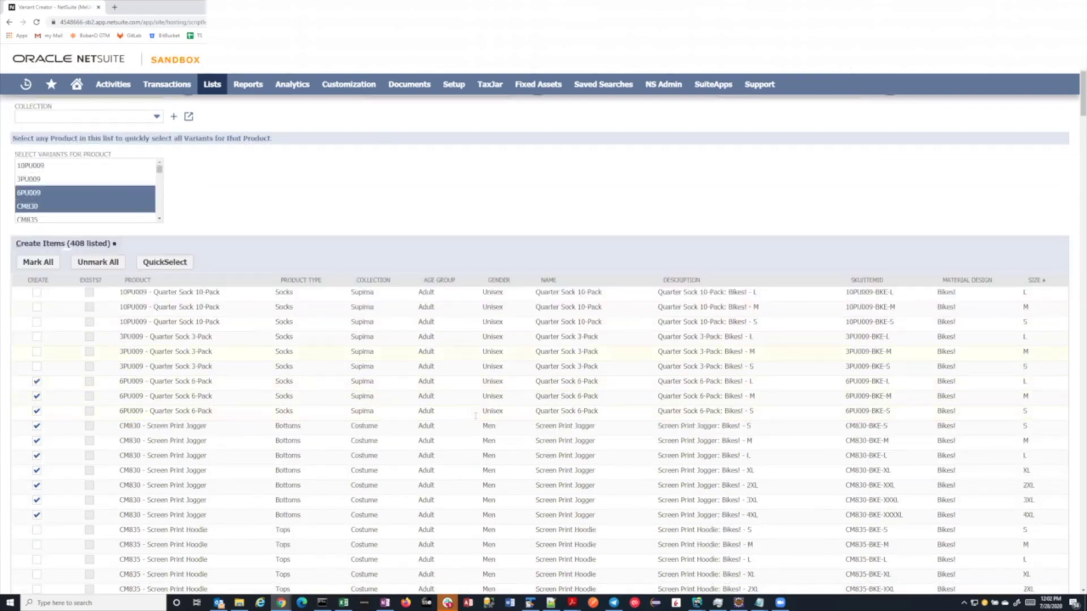
scroll(475, 416, up, 3)
scroll(497, 349, down, 8)
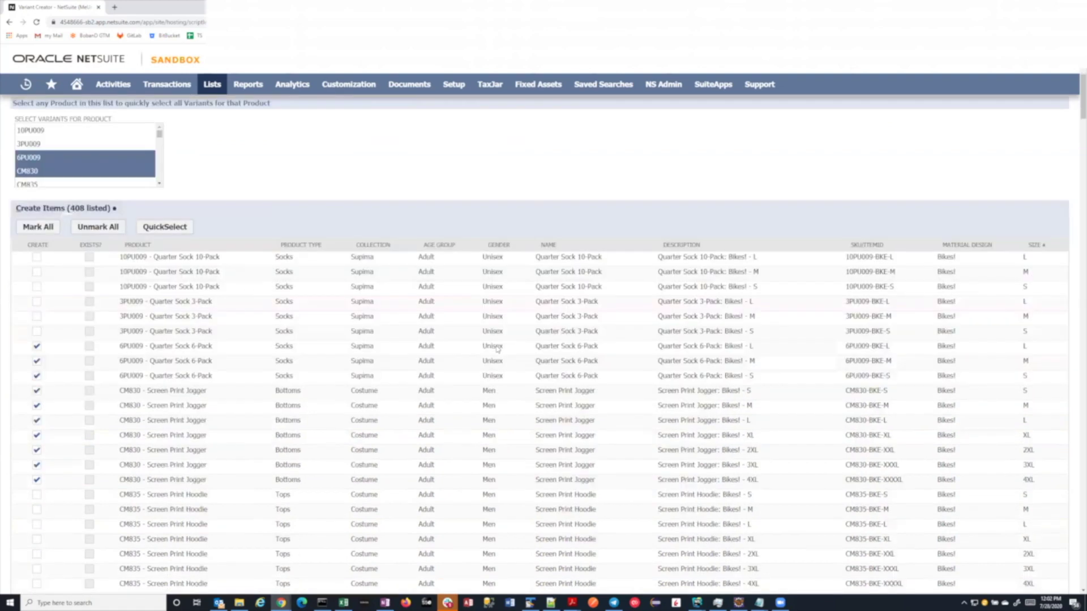